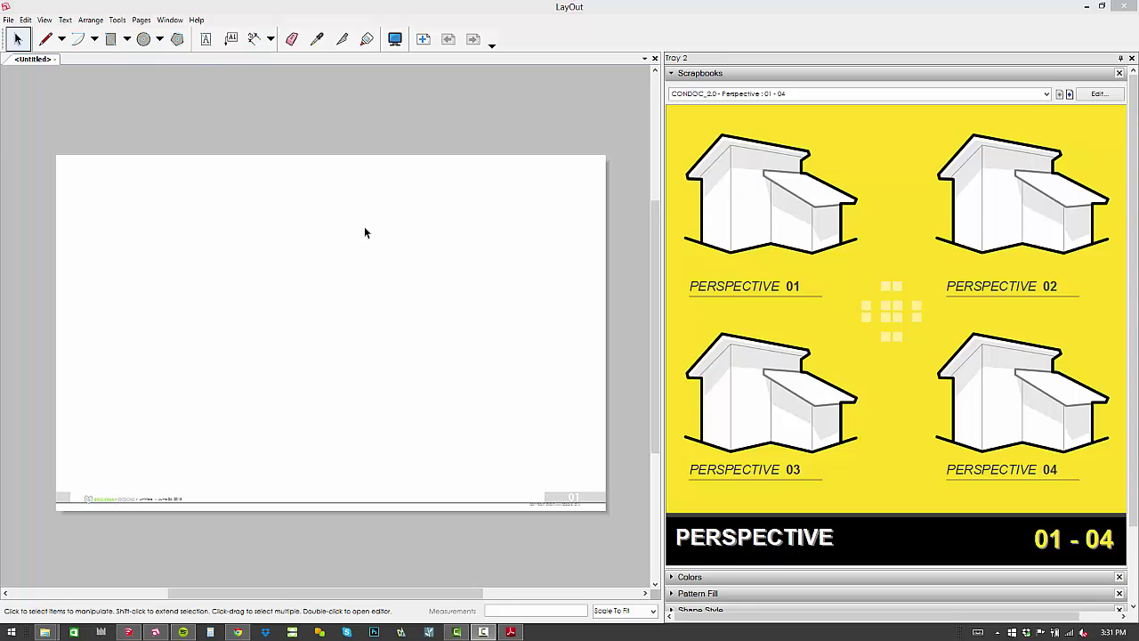
Drop the Perspective 01–04 set onto page 1 and scale it down into a 2×2 grid.
{"action": "left_click_drag", "start_coordinate": [899, 304], "coordinate": [329, 333]}
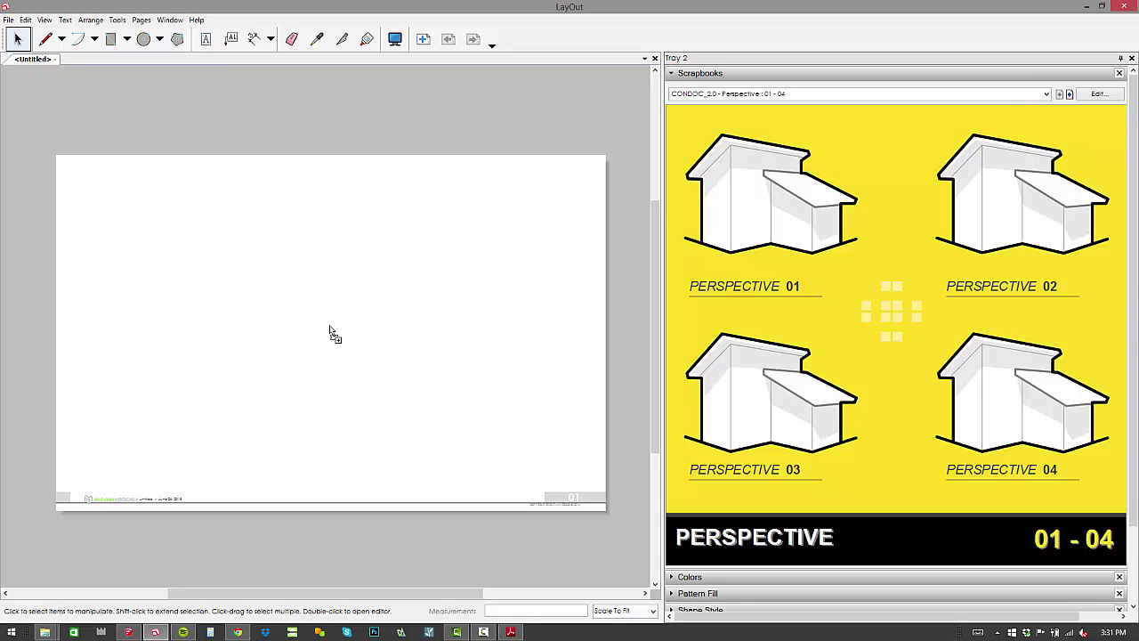
{"action": "left_click_drag", "start_coordinate": [329, 333], "coordinate": [330, 334]}
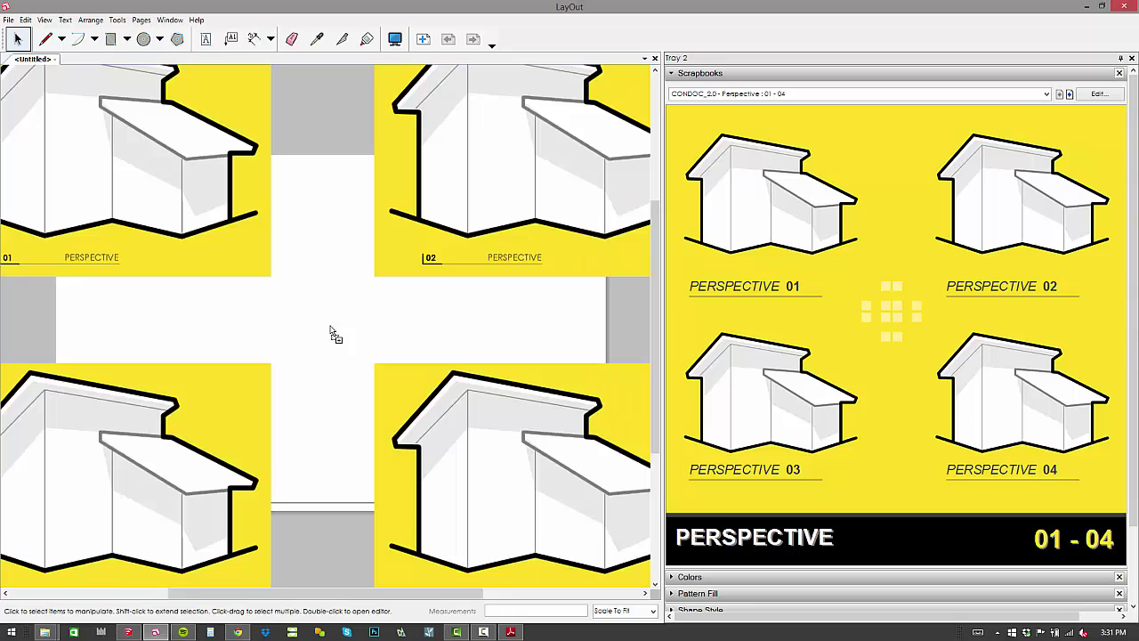
{"action": "scroll", "coordinate": [332, 329], "scroll_direction": "down", "scroll_amount": 5}
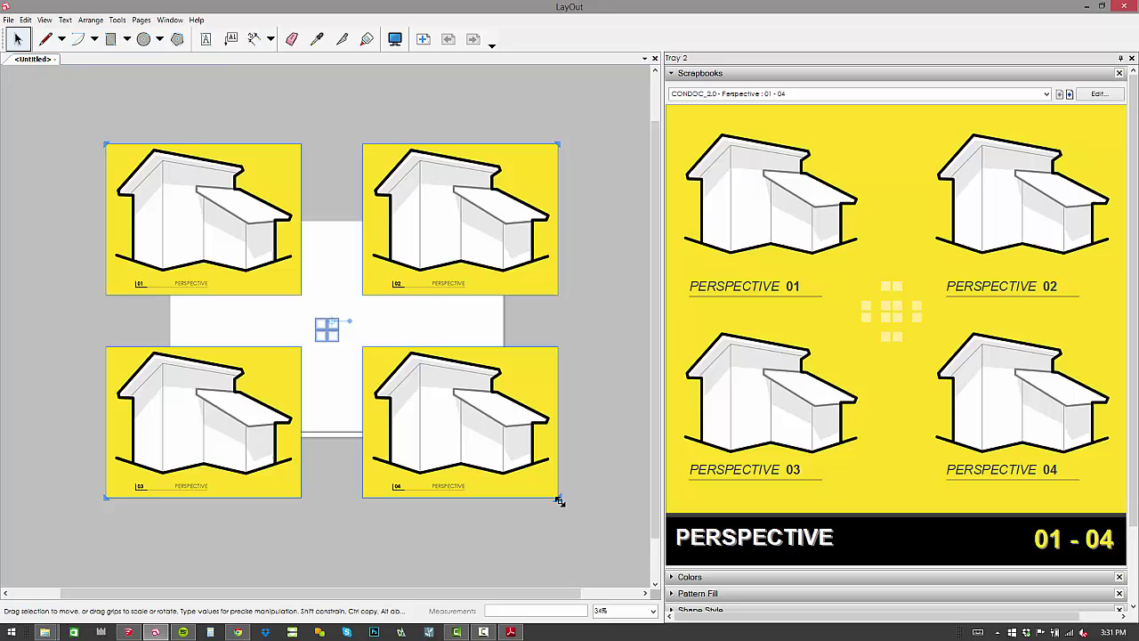
{"action": "left_click_drag", "start_coordinate": [559, 501], "coordinate": [431, 381]}
{"action": "scroll", "coordinate": [341, 349], "scroll_direction": "up", "scroll_amount": 3}
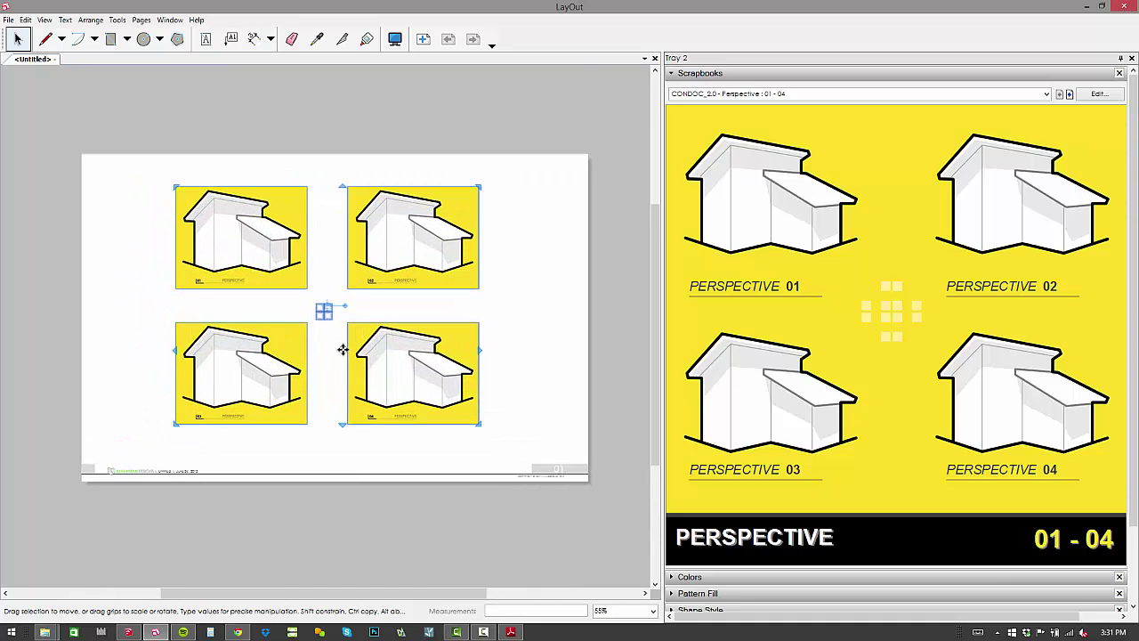
Group the four perspective images, then nudge them left and undo that move.
{"action": "right_click", "coordinate": [402, 230]}
{"action": "left_click", "coordinate": [427, 341]}
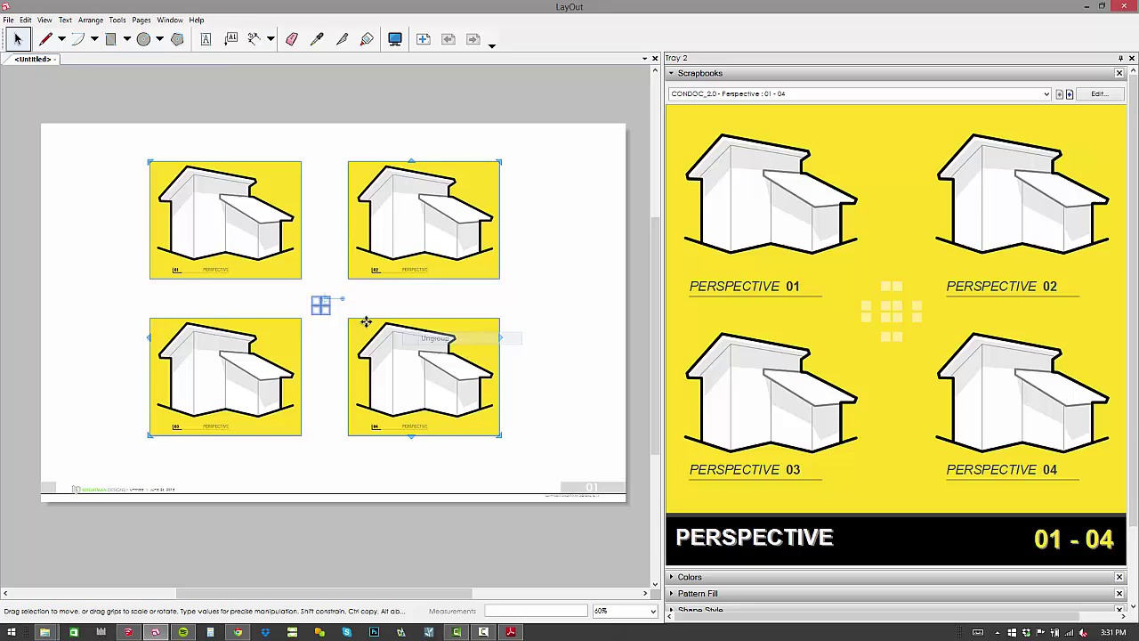
{"action": "left_click", "coordinate": [291, 38]}
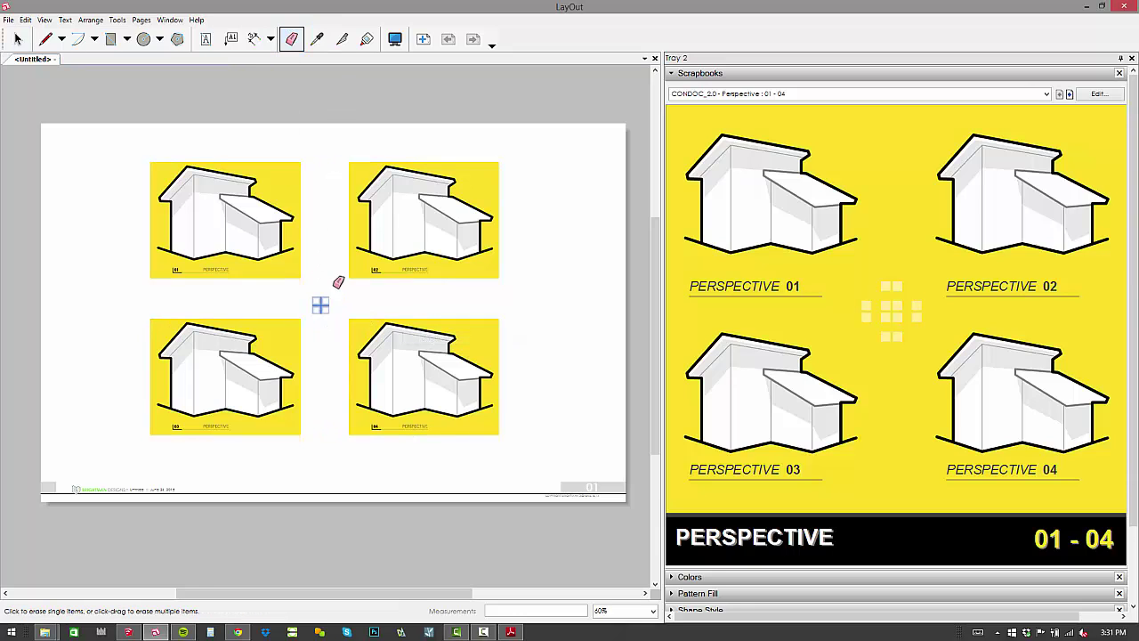
{"action": "scroll", "coordinate": [383, 293], "scroll_direction": "down", "scroll_amount": 2}
{"action": "left_click", "coordinate": [17, 38]}
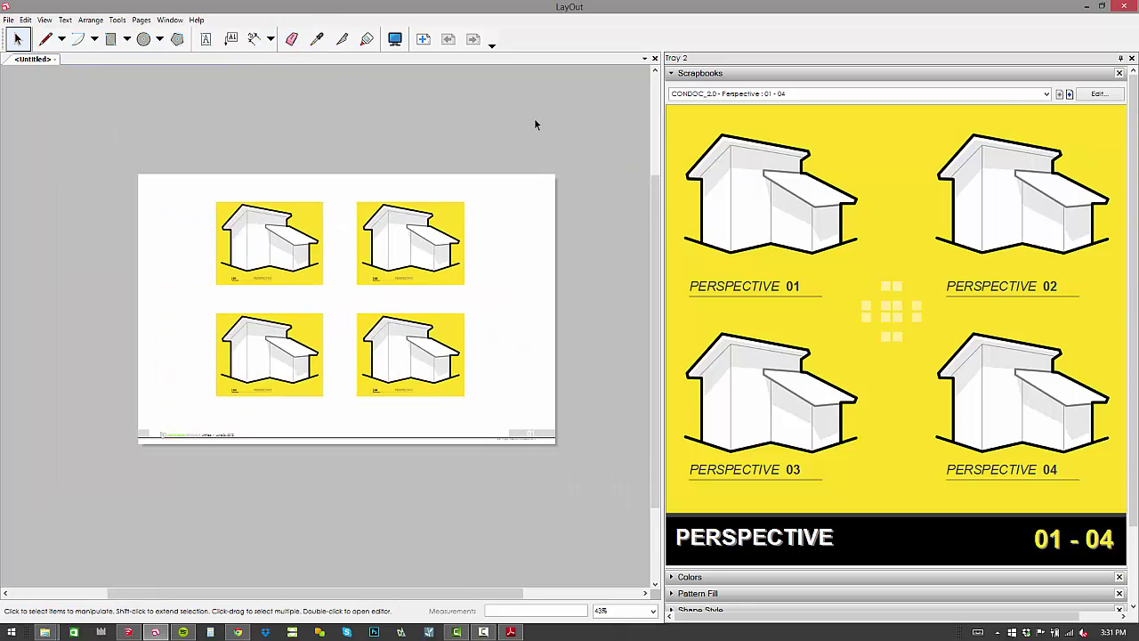
{"action": "left_click_drag", "start_coordinate": [536, 119], "coordinate": [214, 378]}
{"action": "left_click_drag", "start_coordinate": [407, 246], "coordinate": [371, 248]}
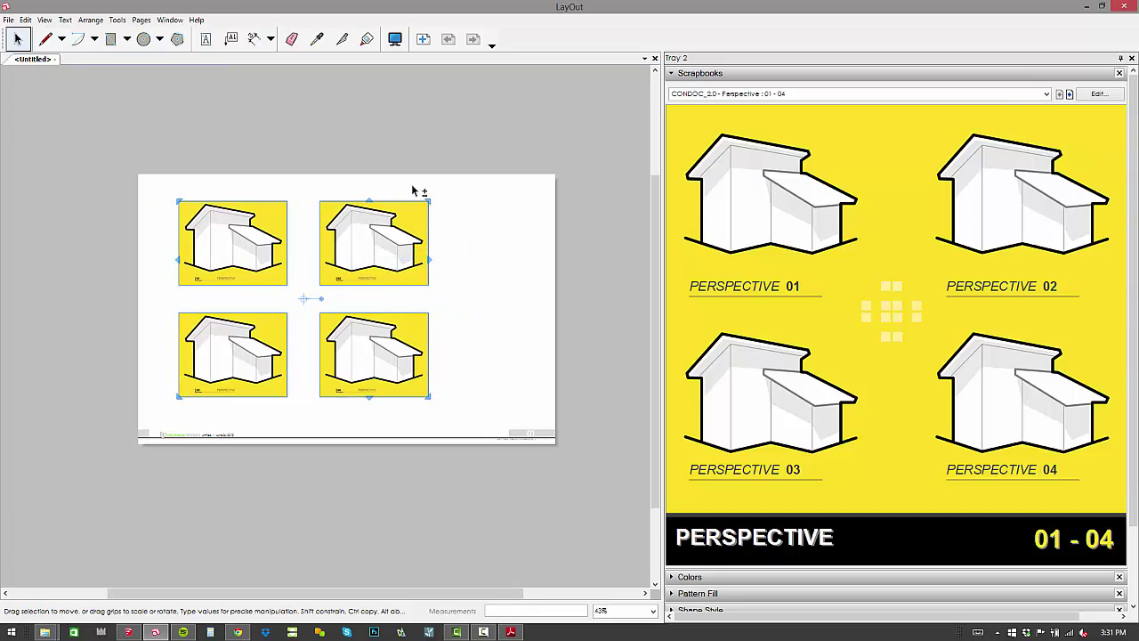
{"action": "left_click", "coordinate": [621, 204]}
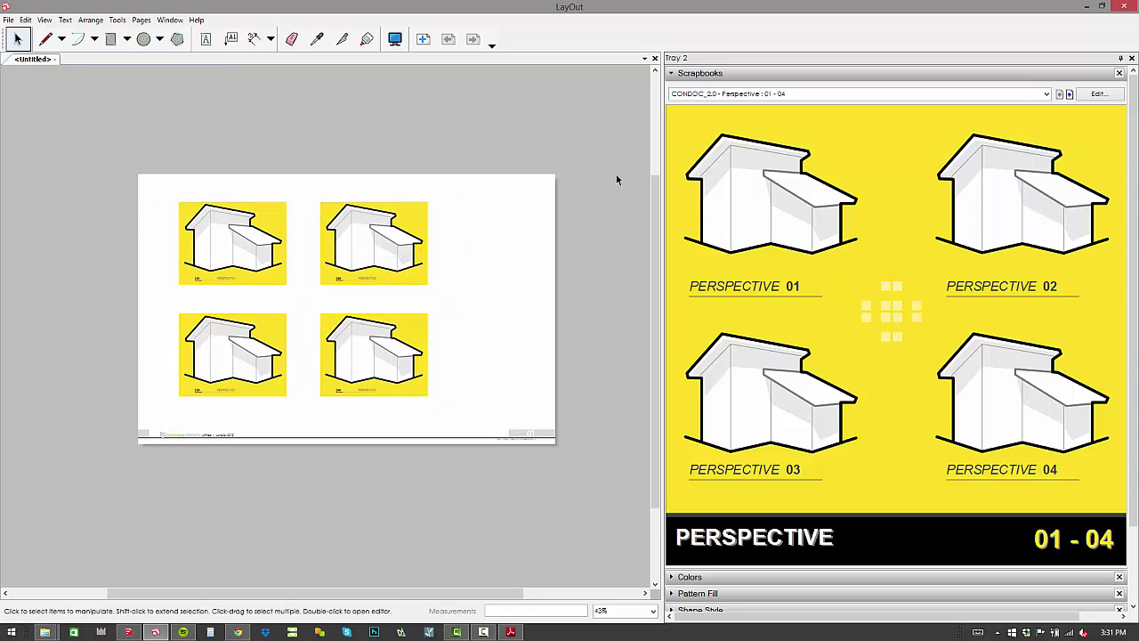
{"action": "key", "text": "ctrl+z"}
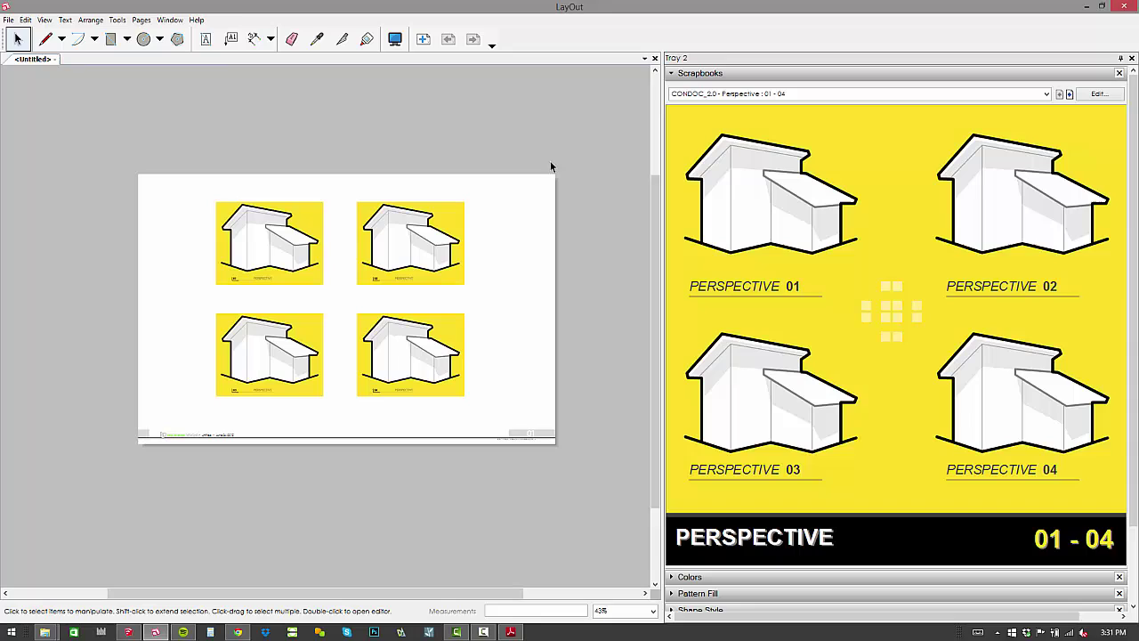
Add a blank Page 2 and switch the scrapbook to CONDOC_2.0 - Construction Plan.
{"action": "left_click", "coordinate": [423, 38]}
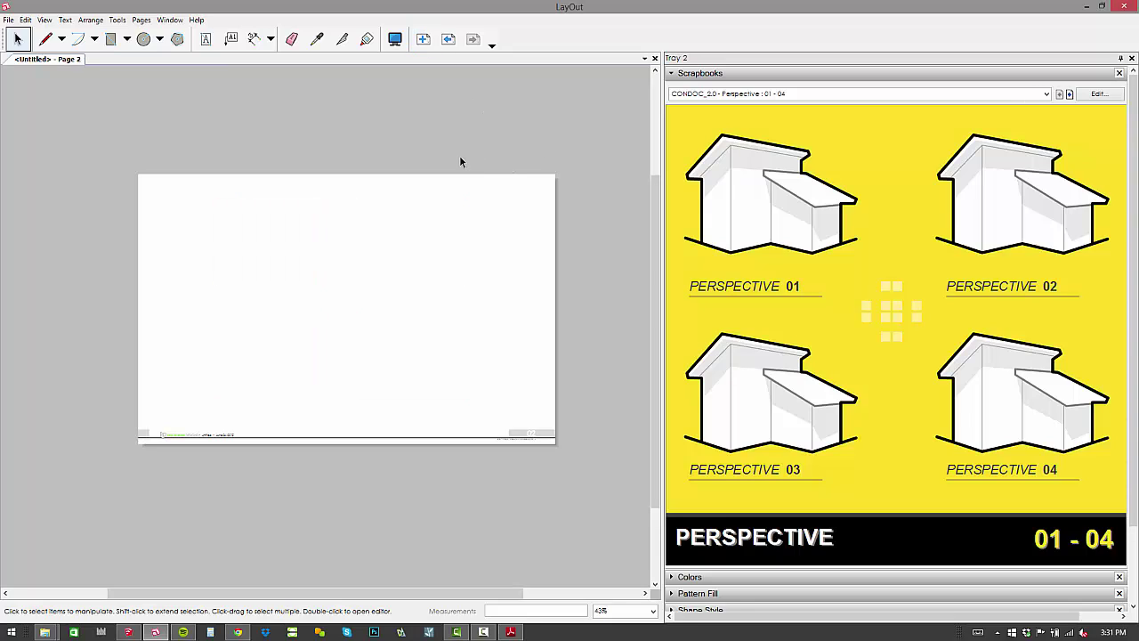
{"action": "left_click", "coordinate": [1047, 94]}
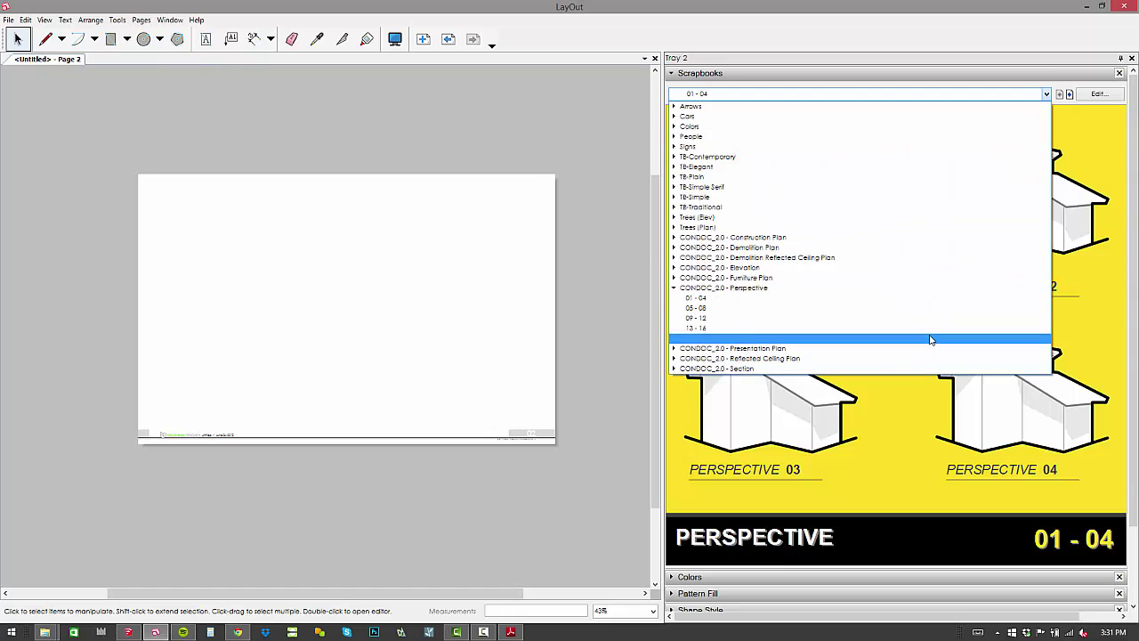
{"action": "left_click", "coordinate": [926, 242]}
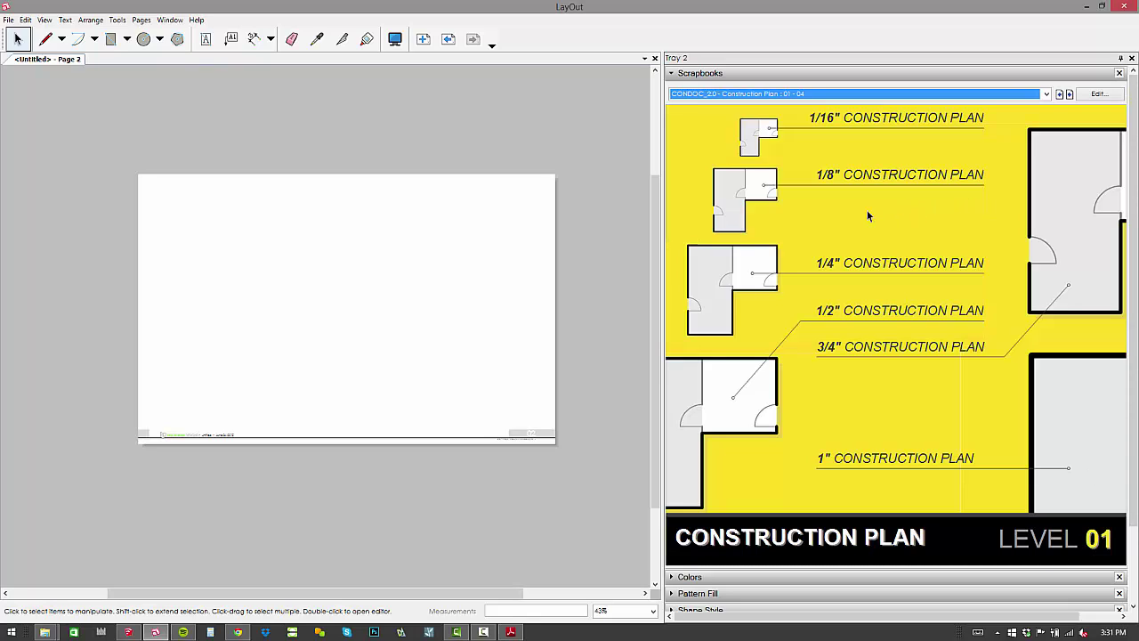
Browse the Construction Plan levels 01–04 and BT, ending on the foundation (FN) sheet.
{"action": "left_click", "coordinate": [1071, 95]}
{"action": "left_click", "coordinate": [1070, 94]}
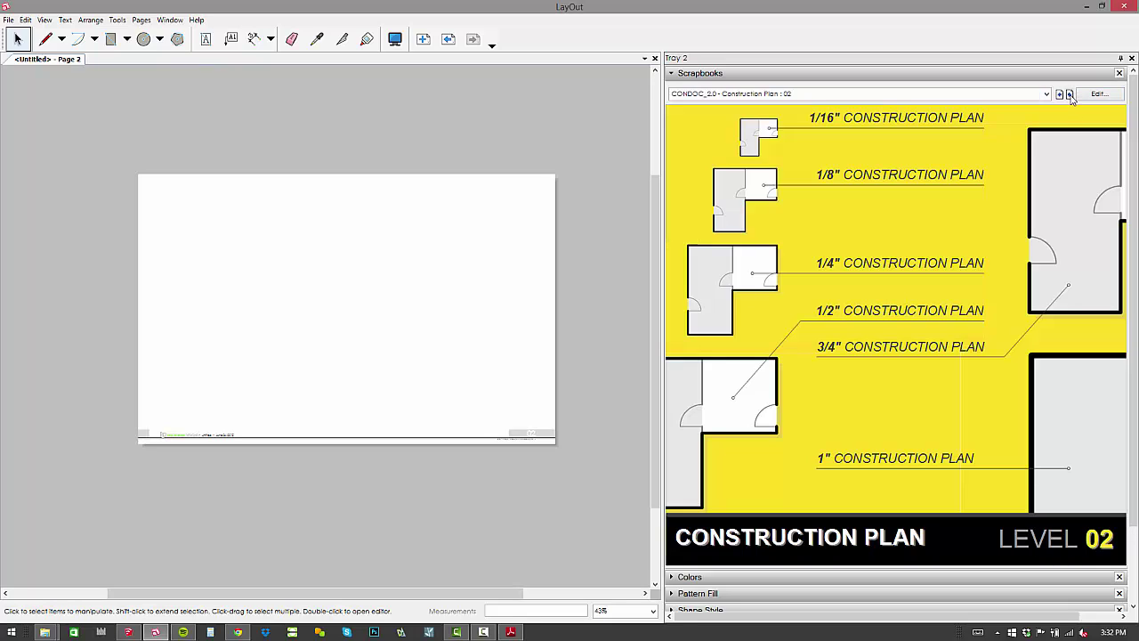
{"action": "left_click", "coordinate": [1070, 95]}
{"action": "left_click", "coordinate": [1070, 95]}
{"action": "left_click", "coordinate": [1059, 96]}
{"action": "left_click", "coordinate": [1059, 96]}
{"action": "left_click", "coordinate": [1060, 96]}
{"action": "left_click", "coordinate": [1059, 96]}
{"action": "left_click", "coordinate": [1070, 95]}
{"action": "left_click", "coordinate": [1061, 94]}
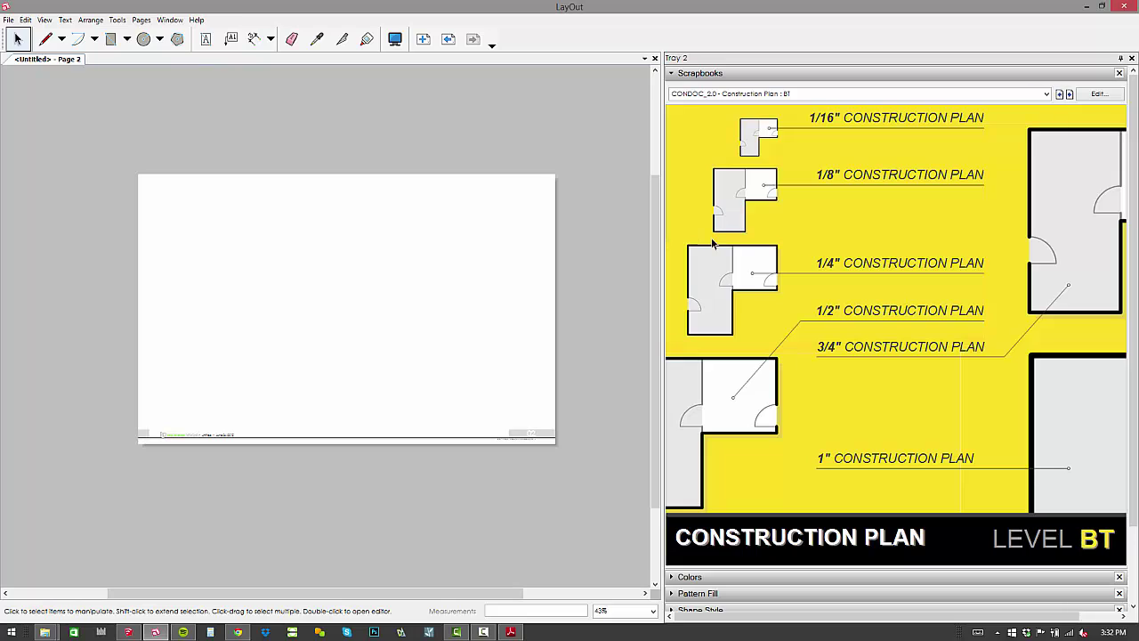
{"action": "left_click", "coordinate": [1070, 94]}
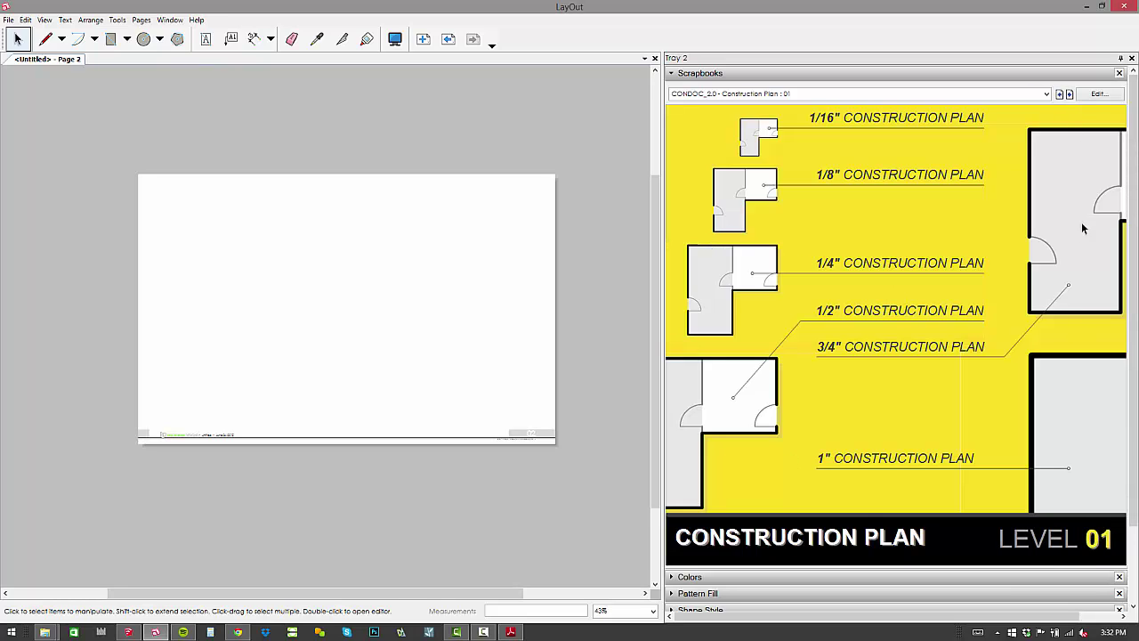
{"action": "left_click", "coordinate": [1060, 95]}
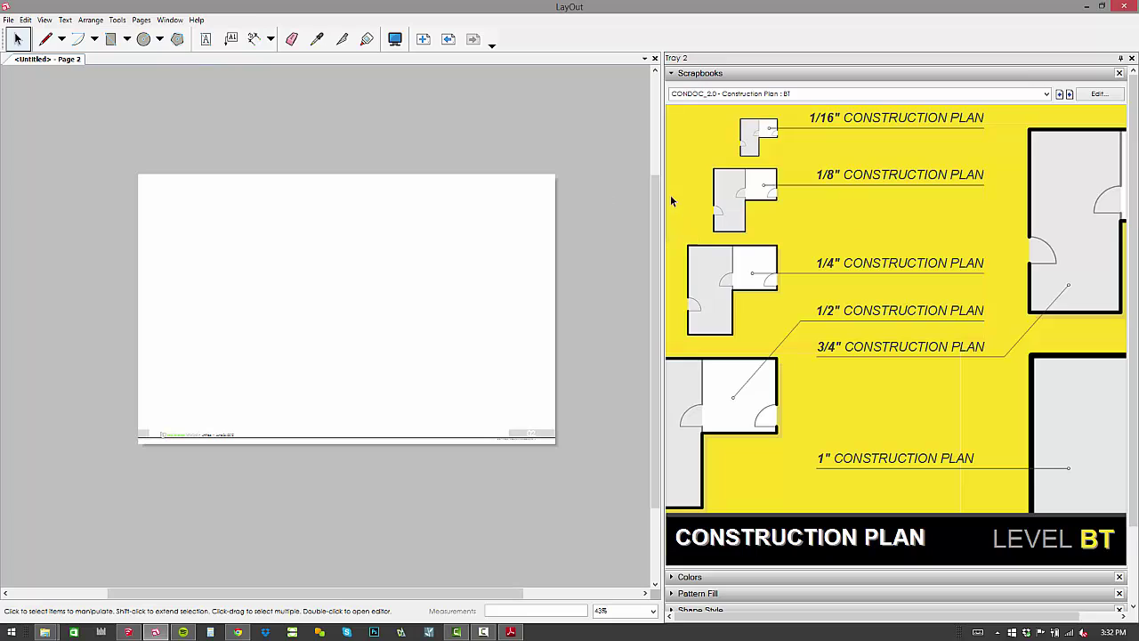
{"action": "left_click", "coordinate": [1059, 93]}
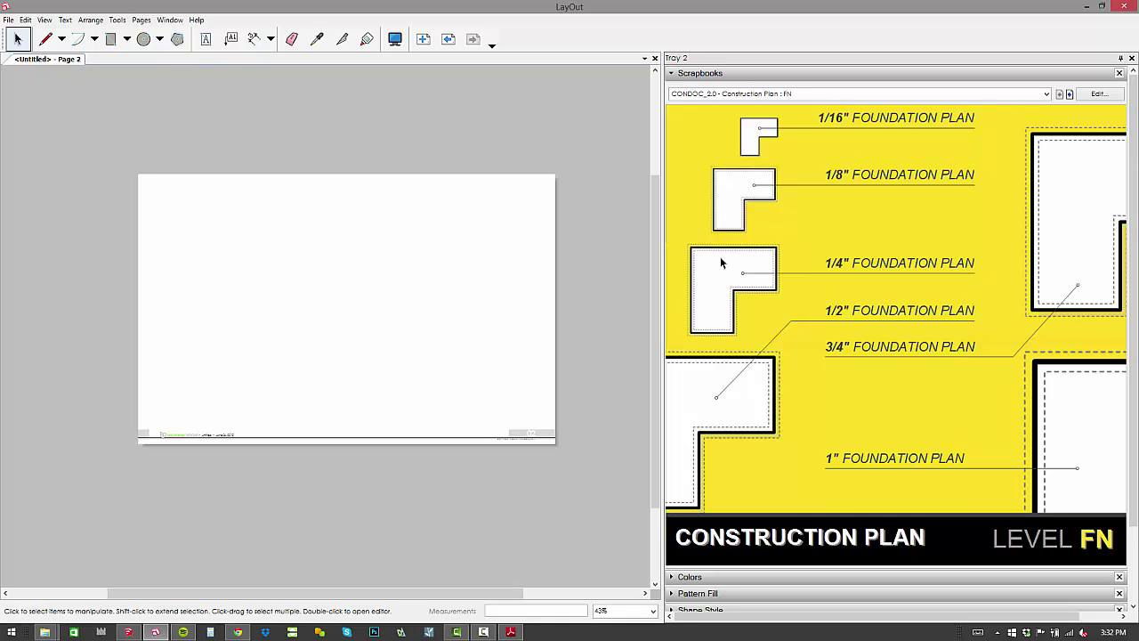
Place the 1/4" foundation plan on page 2, then two Level 01 plans at different scales on page 3.
{"action": "left_click_drag", "start_coordinate": [720, 257], "coordinate": [347, 282]}
{"action": "left_click", "coordinate": [423, 38]}
{"action": "left_click", "coordinate": [1070, 94]}
{"action": "left_click", "coordinate": [1070, 95]}
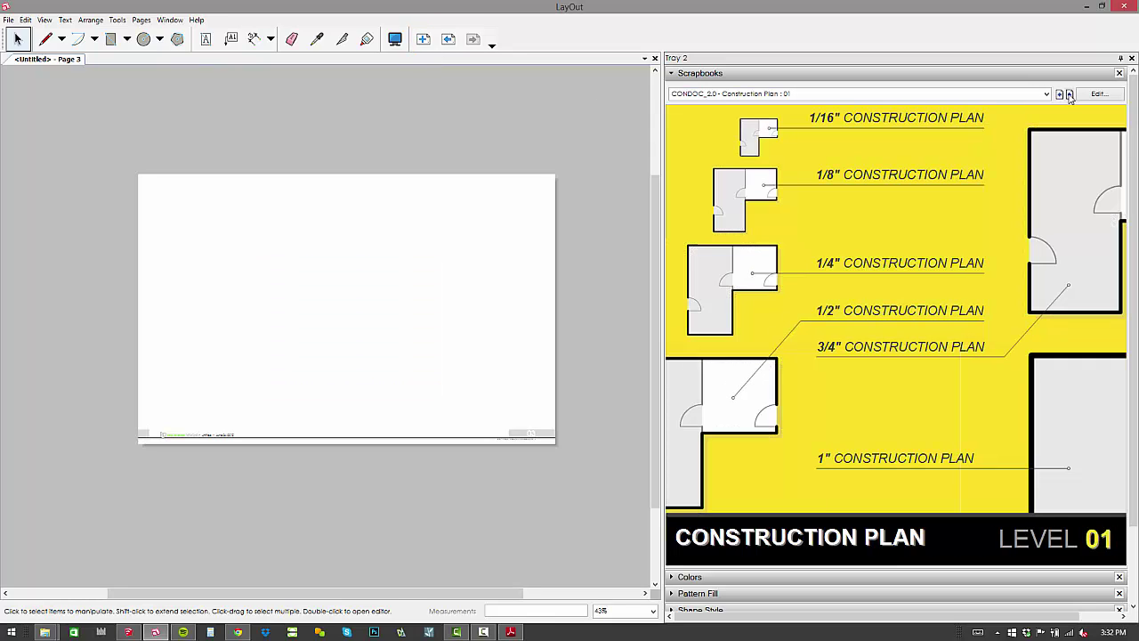
{"action": "left_click", "coordinate": [232, 293]}
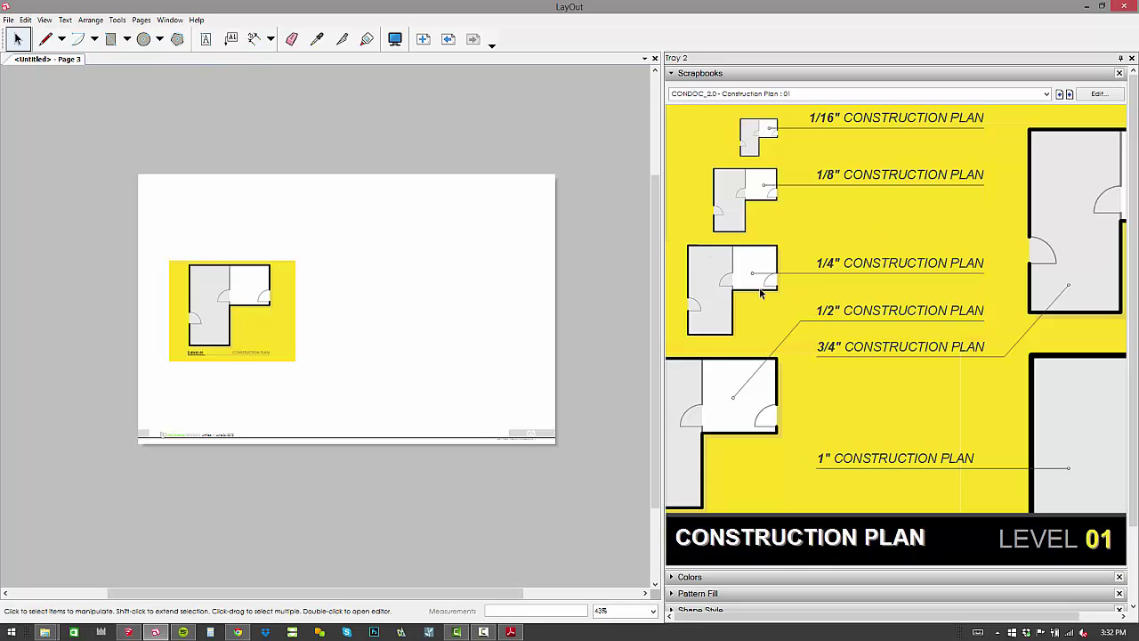
{"action": "left_click", "coordinate": [408, 304]}
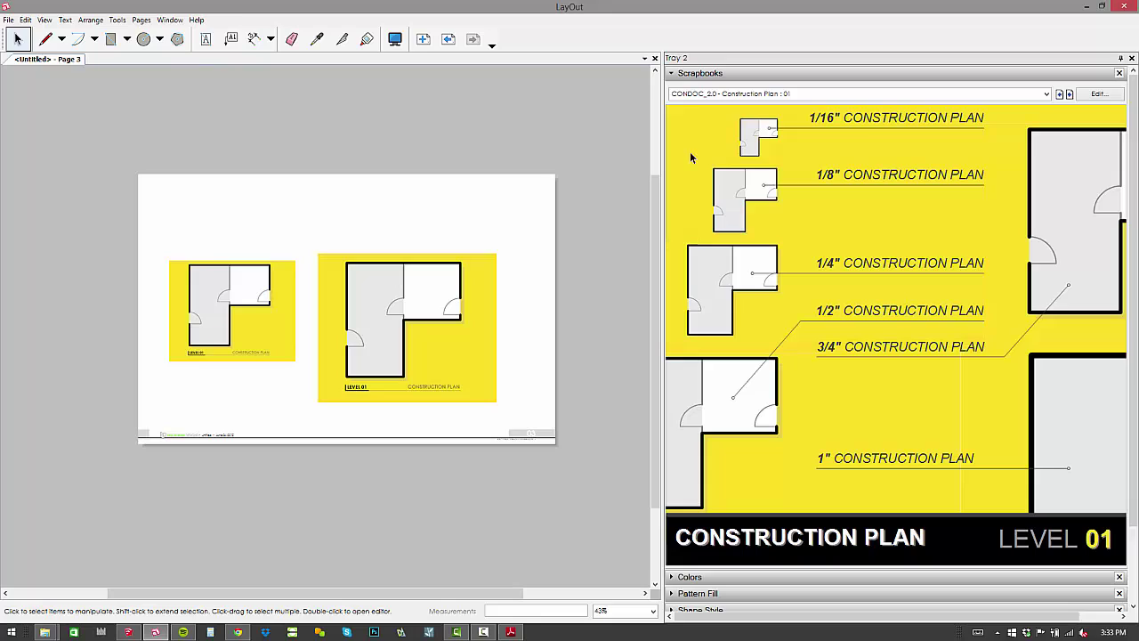
{"action": "left_click", "coordinate": [1070, 94]}
Add page 4, drop a 1/4" Level 02 plan, then erase the misplaced viewport.
{"action": "left_click", "coordinate": [422, 39]}
{"action": "mouse_move", "coordinate": [730, 264]}
{"action": "left_mouse_down"}
{"action": "mouse_move", "coordinate": [425, 270]}
{"action": "mouse_move", "coordinate": [346, 294]}
{"action": "mouse_move", "coordinate": [343, 275]}
{"action": "left_mouse_up"}
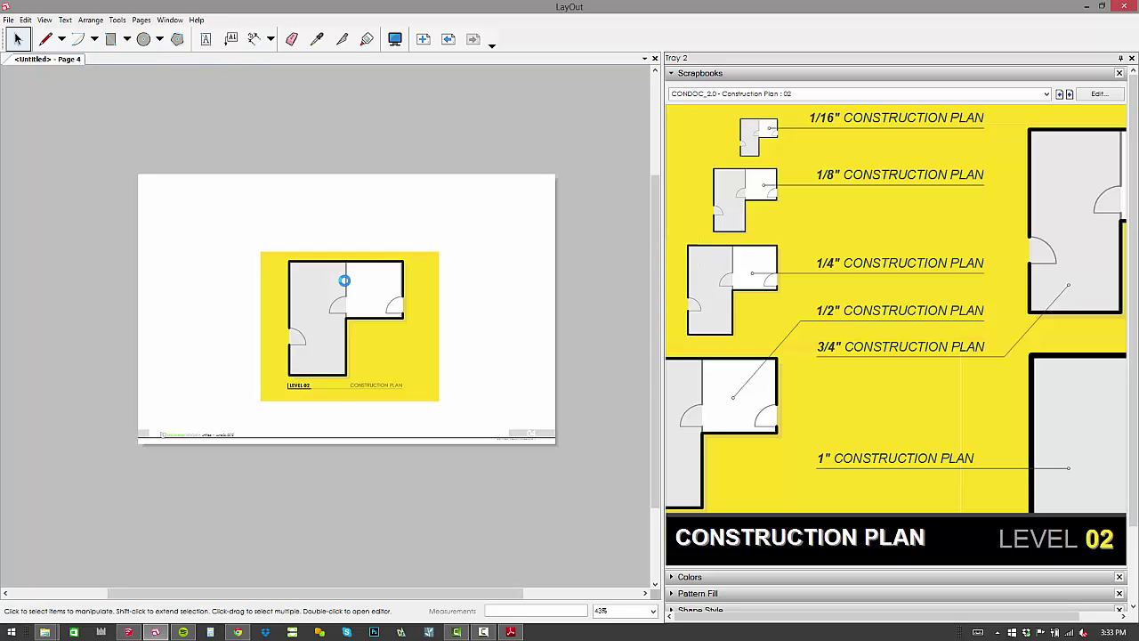
{"action": "left_click", "coordinate": [291, 39]}
{"action": "left_click", "coordinate": [331, 267]}
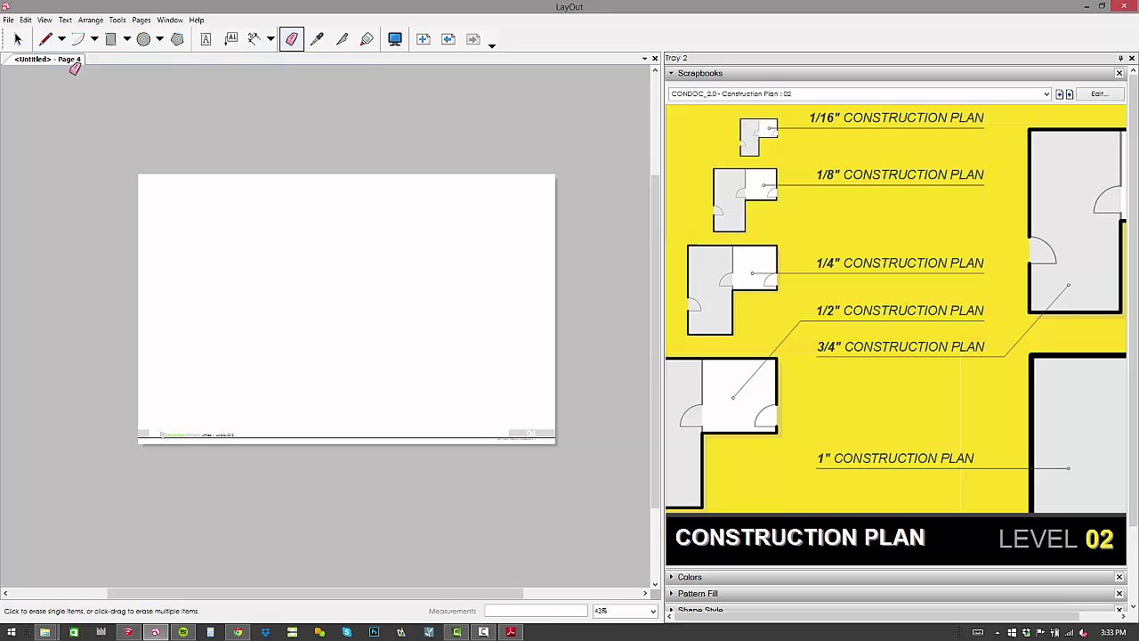
{"action": "left_click", "coordinate": [19, 41]}
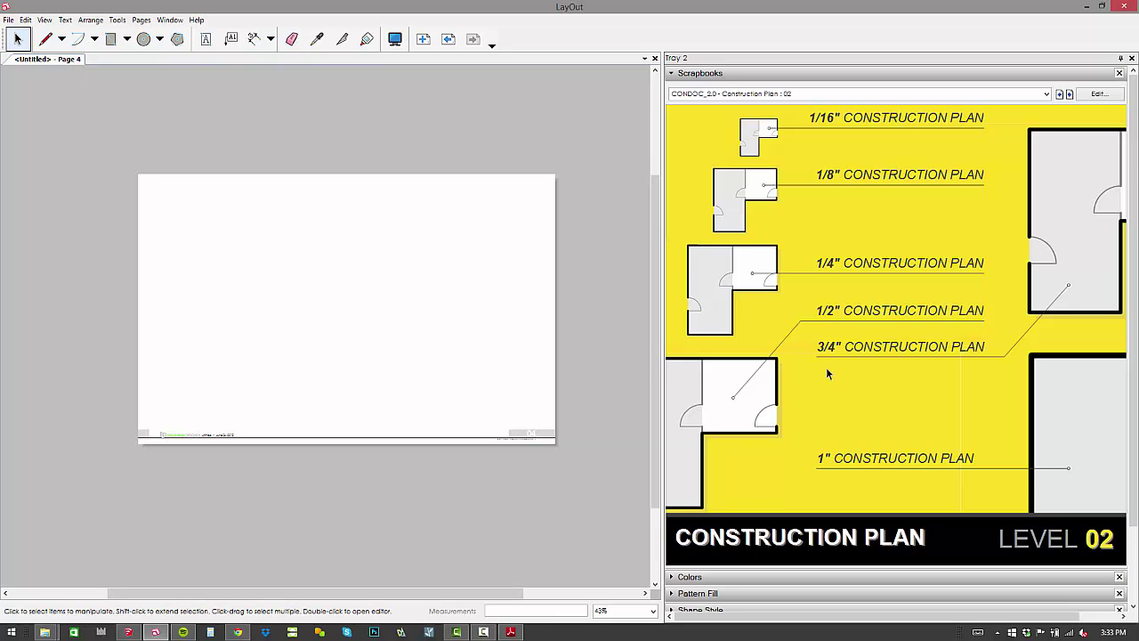
Place the Level 02 construction plan on page 4, shifted toward the upper left.
{"action": "left_click_drag", "start_coordinate": [703, 396], "coordinate": [323, 288]}
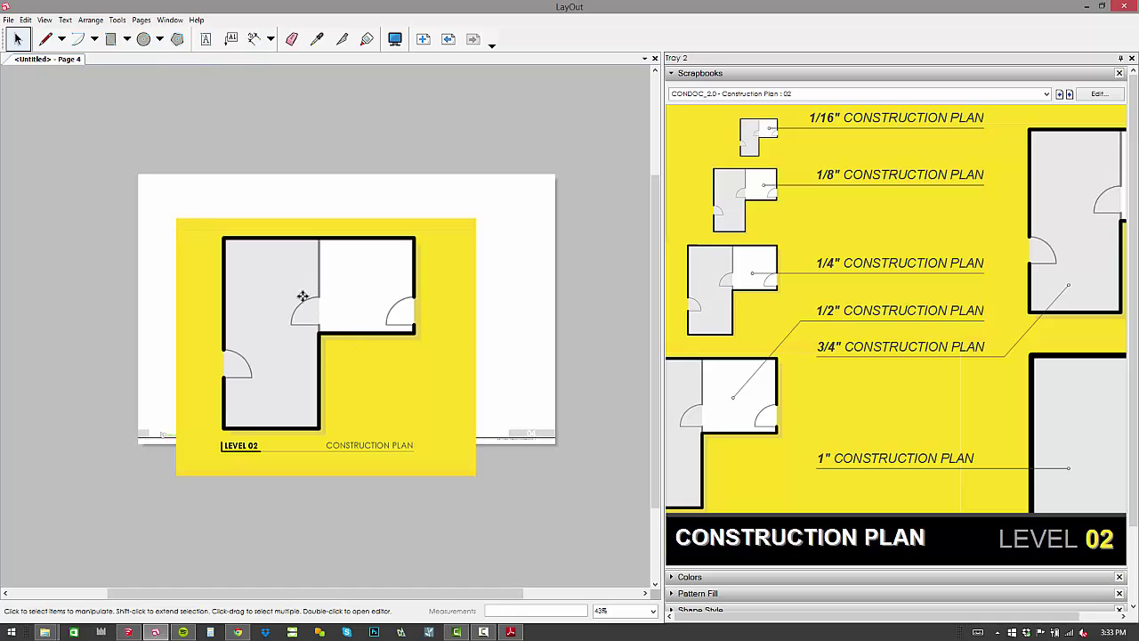
{"action": "left_click_drag", "start_coordinate": [355, 338], "coordinate": [212, 258]}
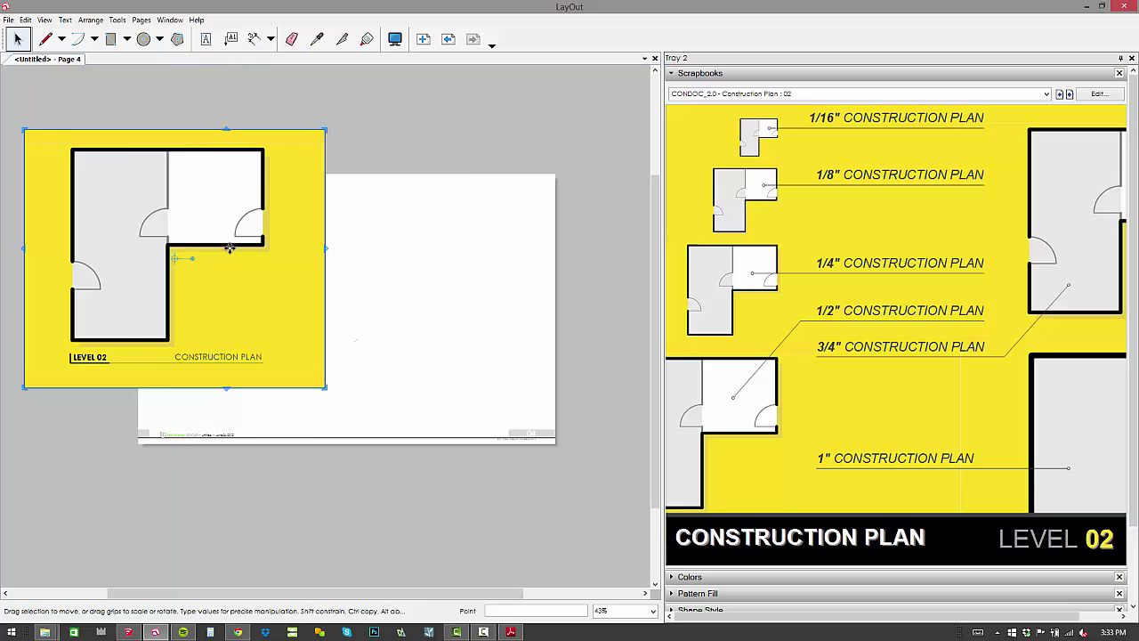
{"action": "left_click_drag", "start_coordinate": [227, 249], "coordinate": [349, 260]}
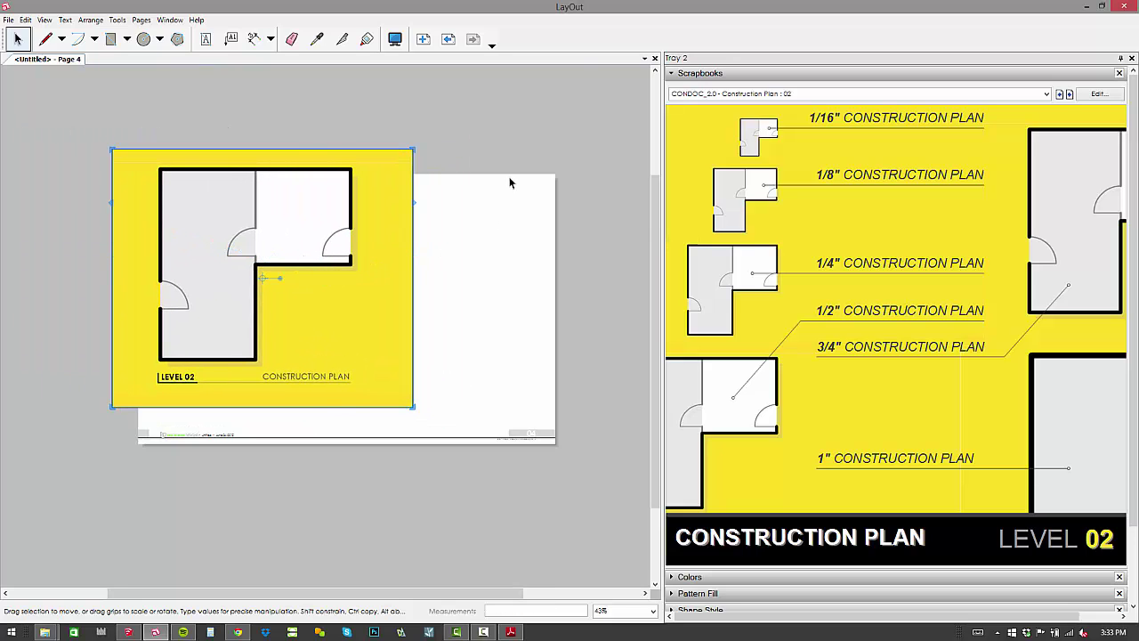
{"action": "scroll", "coordinate": [174, 399], "scroll_direction": "up", "scroll_amount": 2}
{"action": "scroll", "coordinate": [169, 398], "scroll_direction": "up", "scroll_amount": 2}
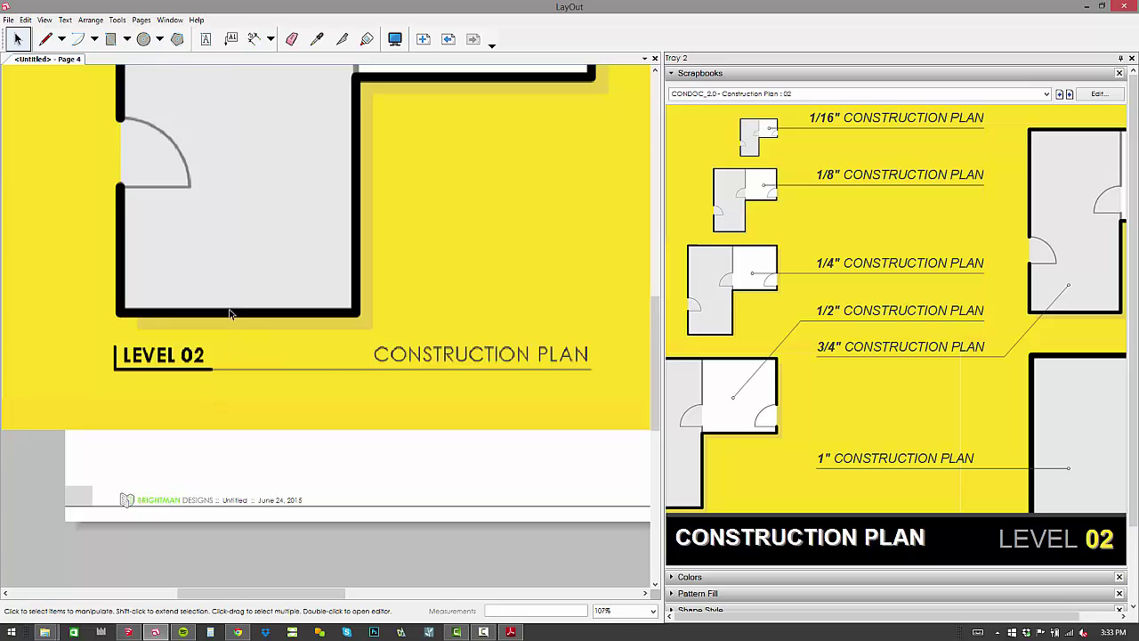
{"action": "scroll", "coordinate": [196, 381], "scroll_direction": "down", "scroll_amount": 2}
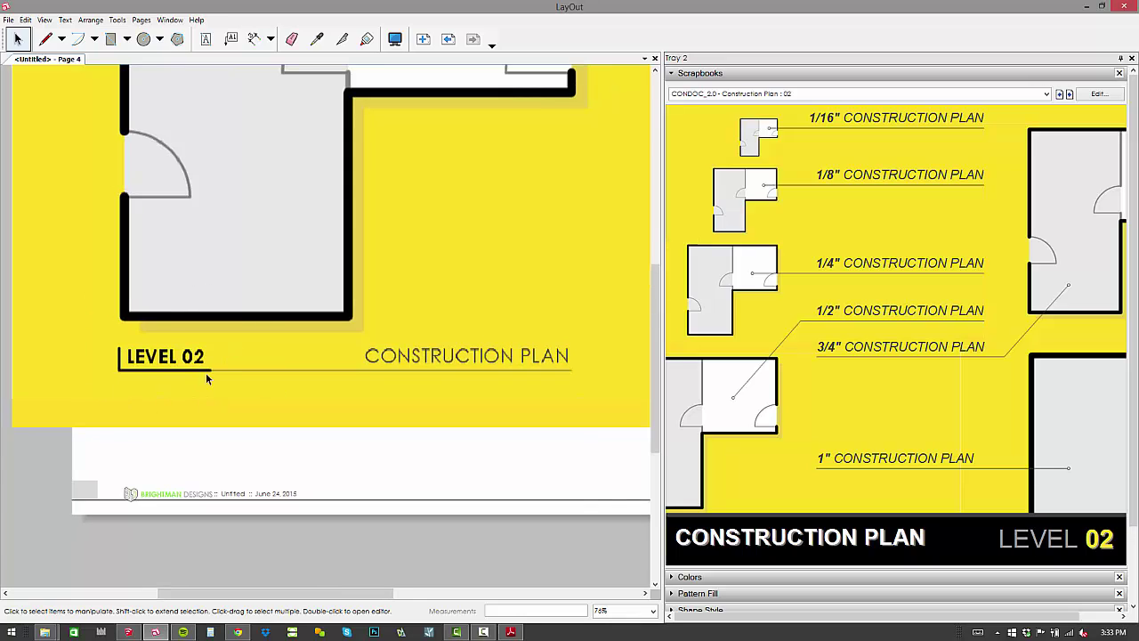
{"action": "scroll", "coordinate": [361, 271], "scroll_direction": "down", "scroll_amount": 1}
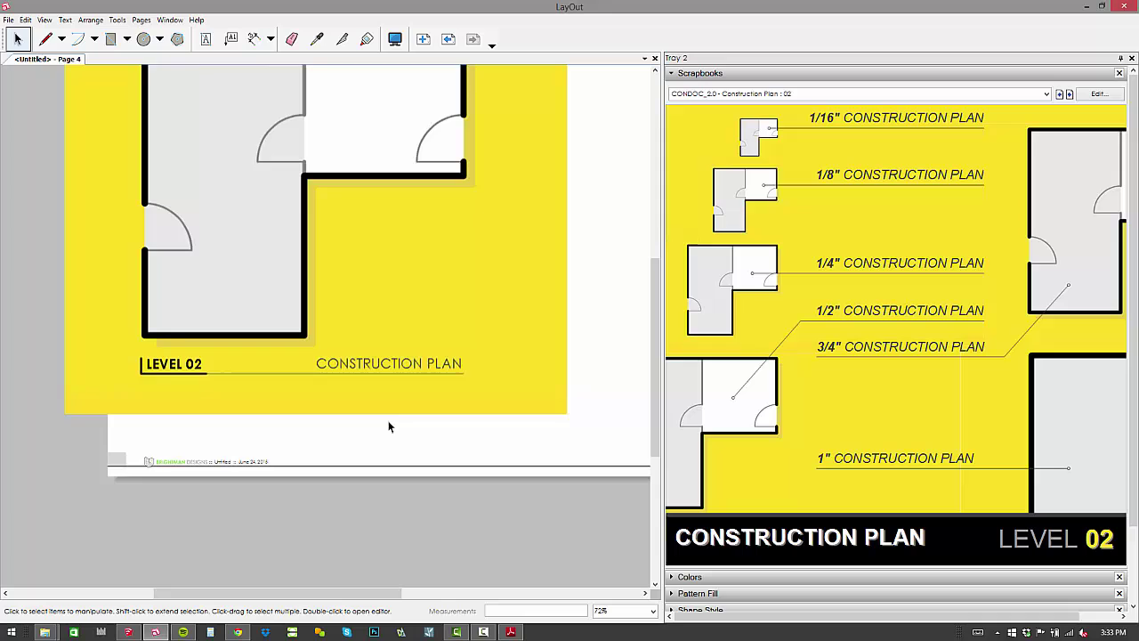
{"action": "scroll", "coordinate": [434, 362], "scroll_direction": "down", "scroll_amount": 2}
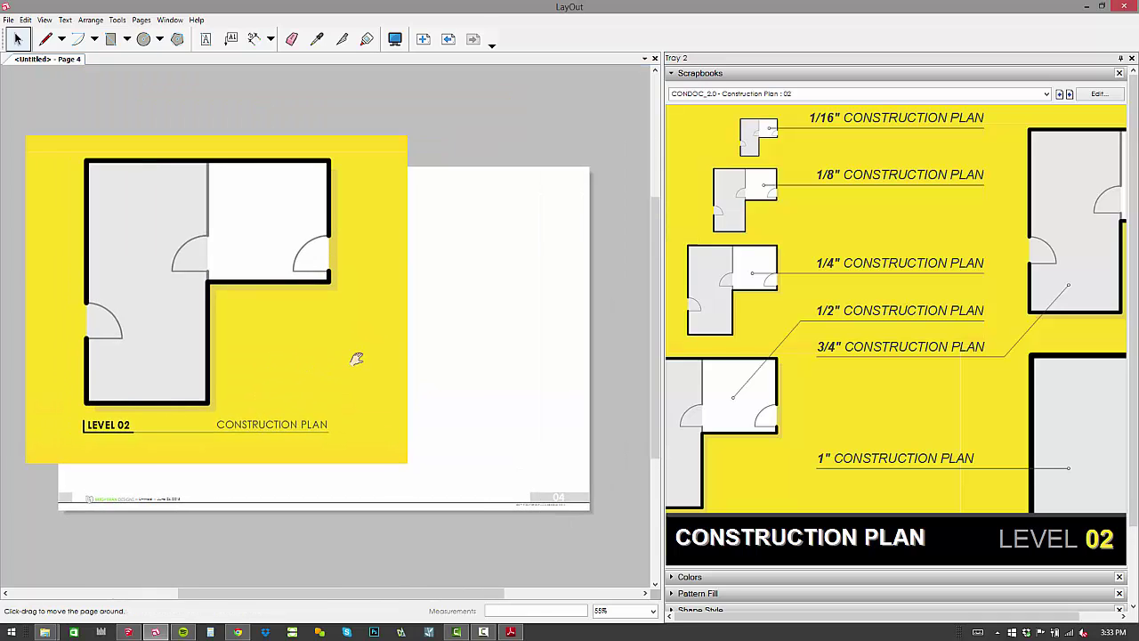
Page back to the earlier pages and return to page 4 to compare.
{"action": "left_click", "coordinate": [450, 39]}
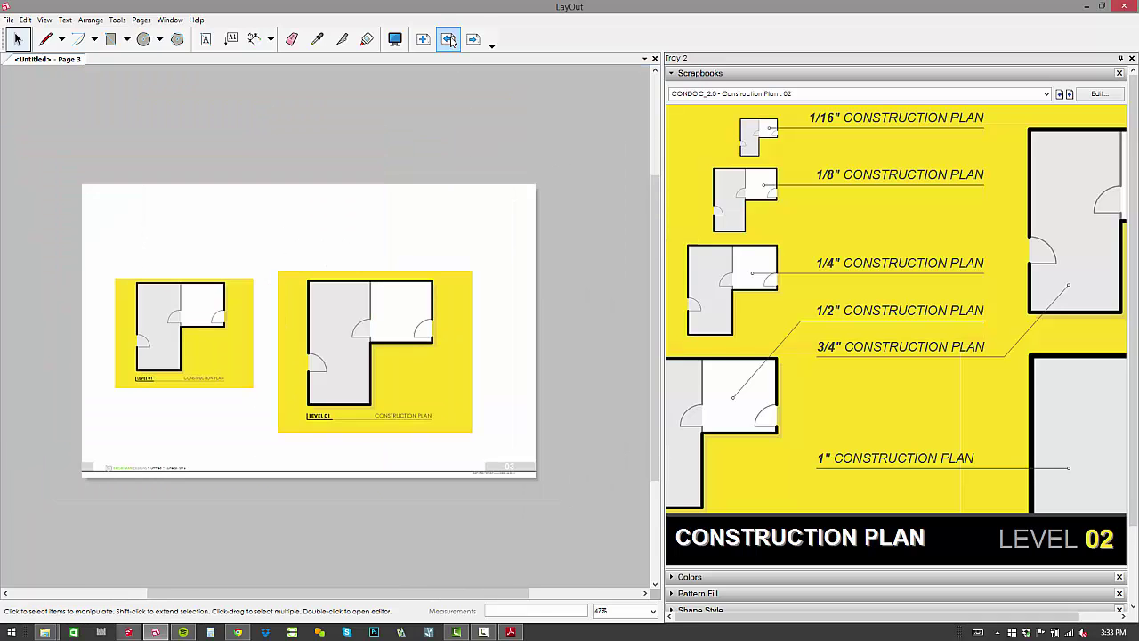
{"action": "left_click", "coordinate": [450, 39]}
{"action": "left_click", "coordinate": [473, 39]}
{"action": "left_click", "coordinate": [473, 39]}
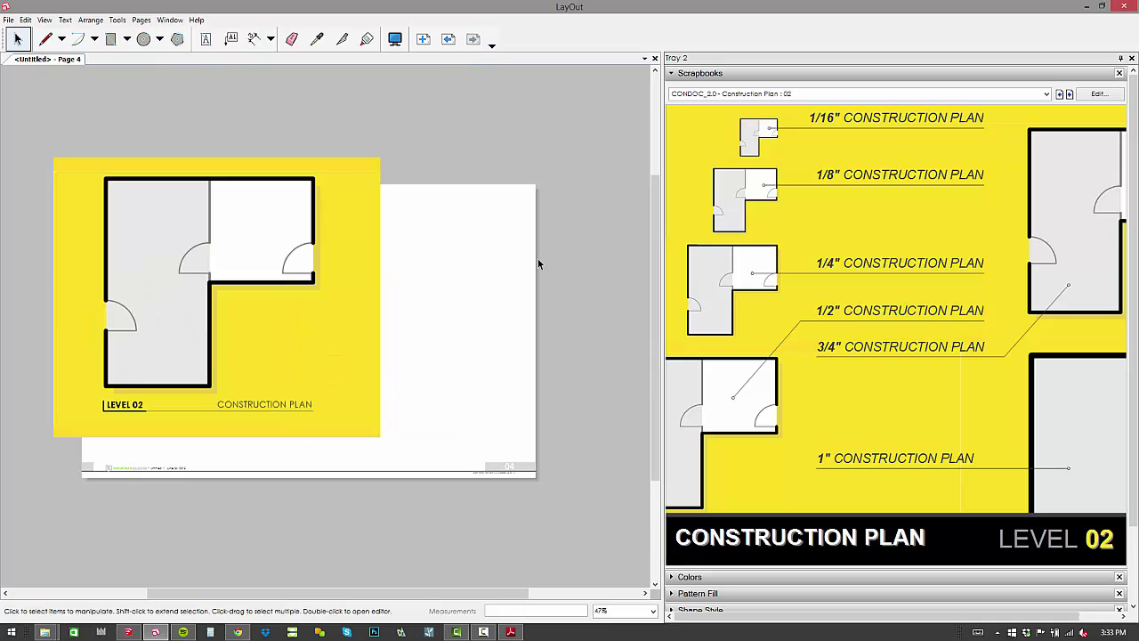
Add a new page and switch the scrapbook to CONDOC_2.0 - Presentation Plan.
{"action": "left_click", "coordinate": [423, 41]}
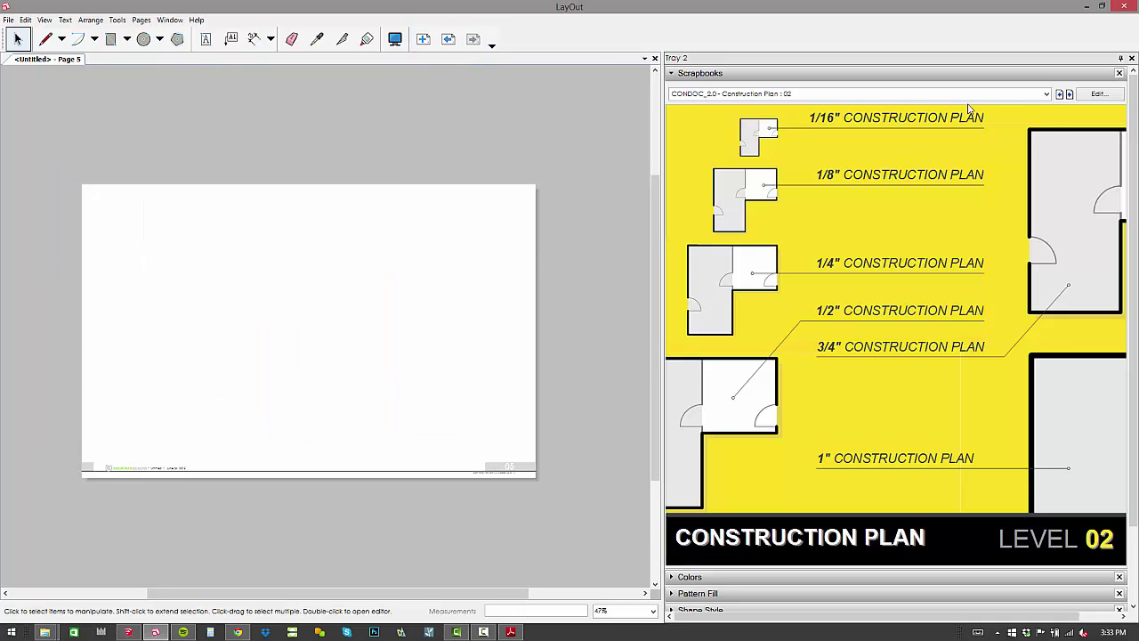
{"action": "left_click", "coordinate": [1047, 93]}
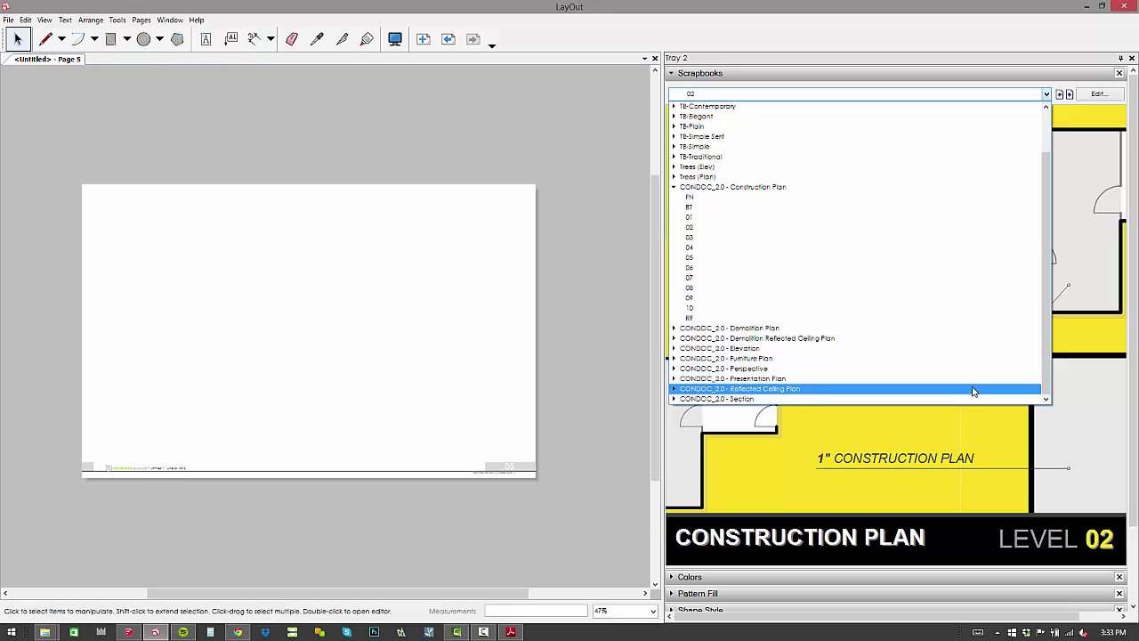
{"action": "left_click", "coordinate": [976, 379]}
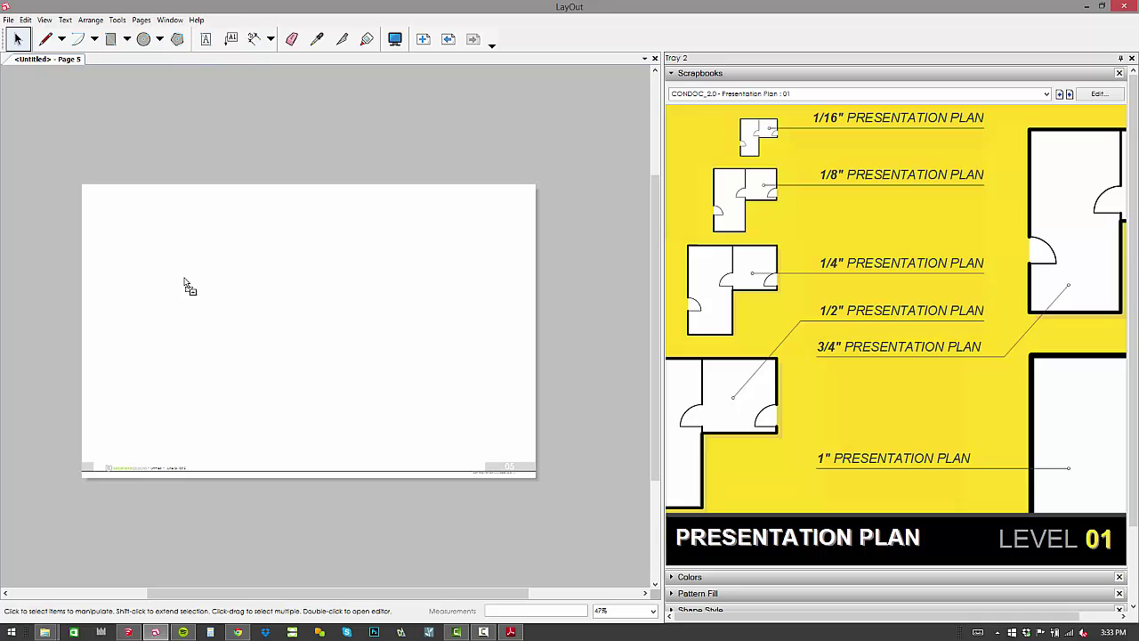
Place the Level 01, 02, 03 and 04 presentation plans on page 5.
{"action": "left_click_drag", "start_coordinate": [186, 283], "coordinate": [185, 283]}
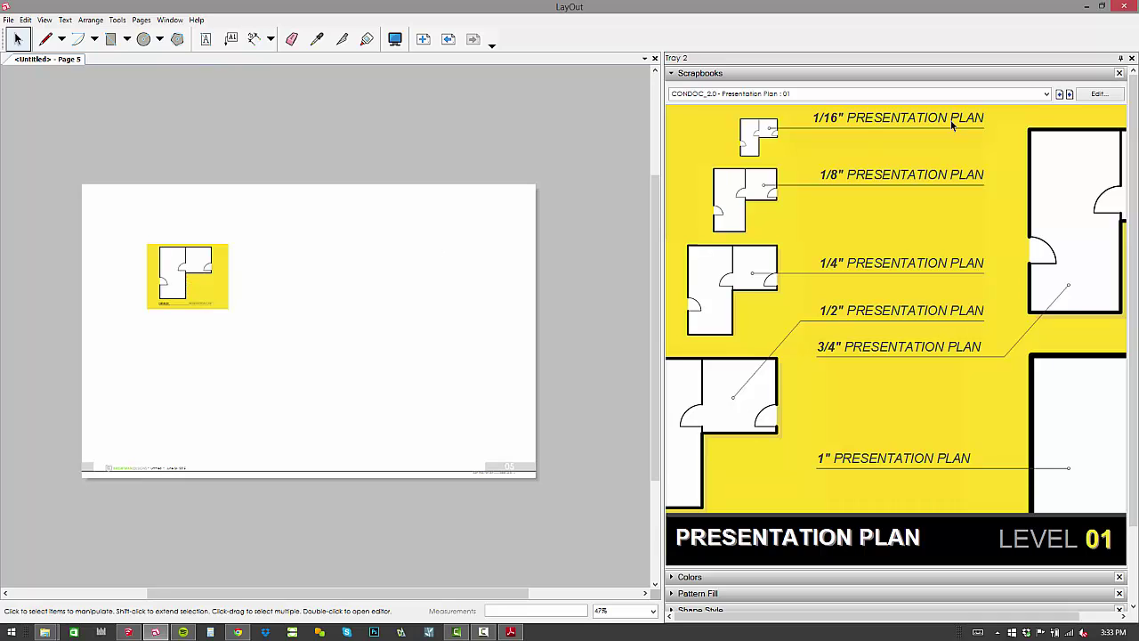
{"action": "left_click_drag", "start_coordinate": [759, 139], "coordinate": [316, 284]}
{"action": "left_click", "coordinate": [1069, 94]}
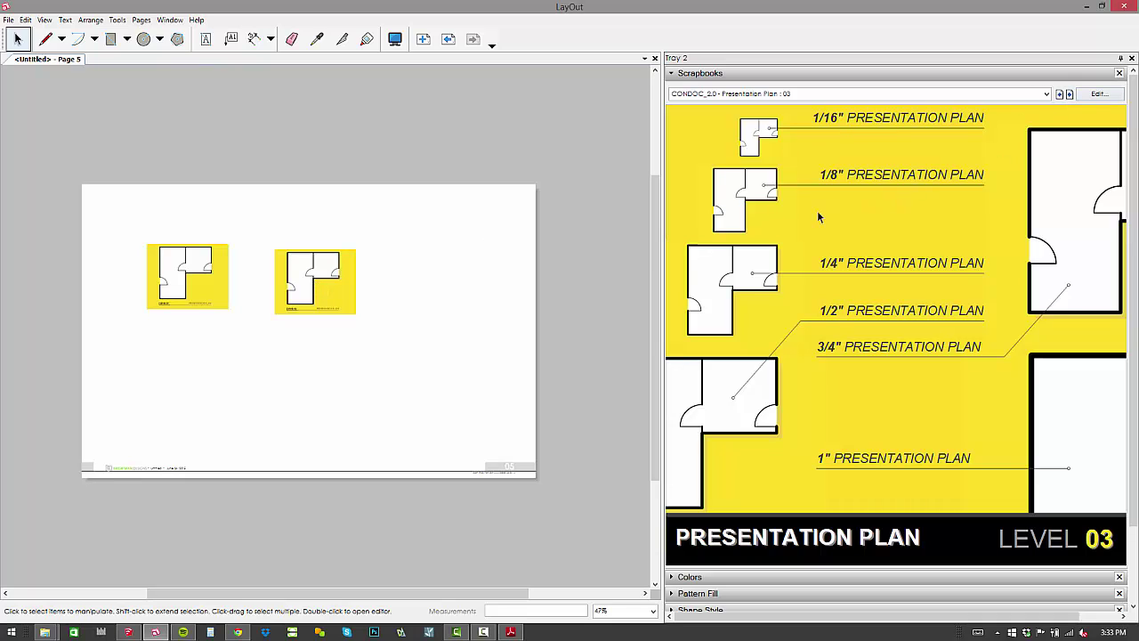
{"action": "left_click_drag", "start_coordinate": [748, 139], "coordinate": [445, 289]}
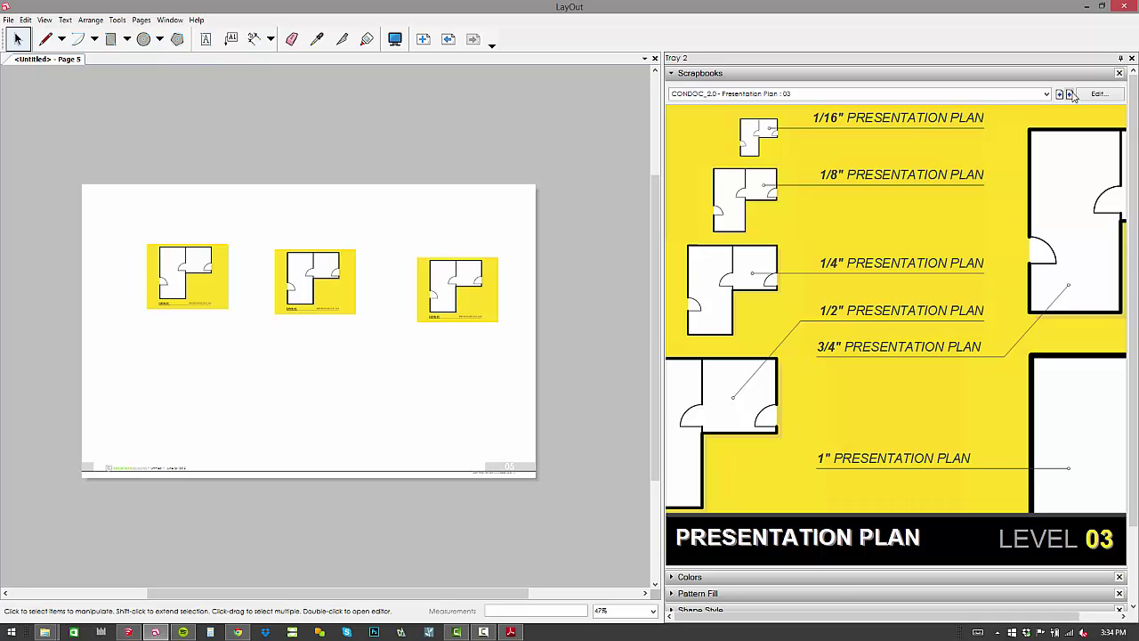
{"action": "left_click_drag", "start_coordinate": [748, 139], "coordinate": [373, 375]}
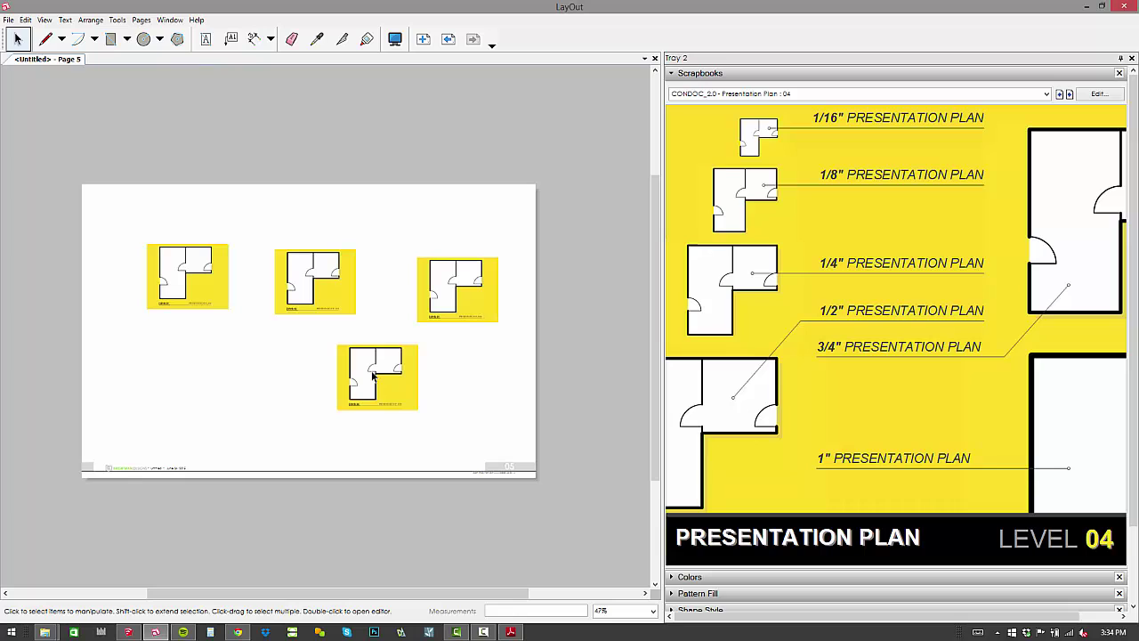
Add blank Page 6, load the CONDOC_2.0 - Elevation scrapbook, and switch to SketchUp.
{"action": "left_click", "coordinate": [423, 39]}
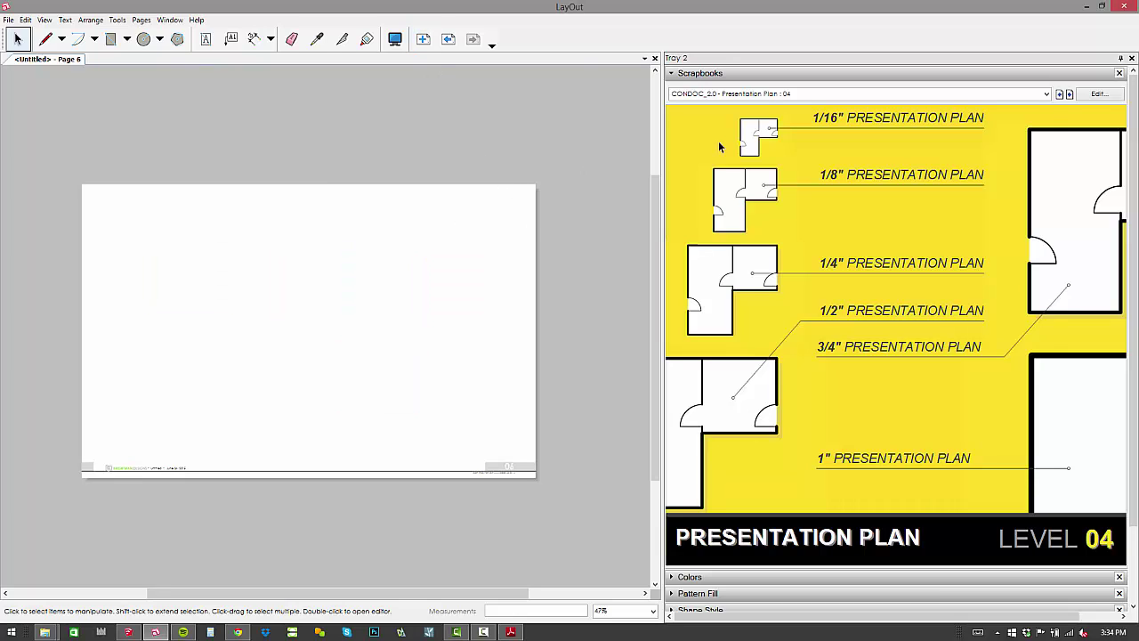
{"action": "left_click", "coordinate": [771, 94]}
{"action": "left_click", "coordinate": [774, 239]}
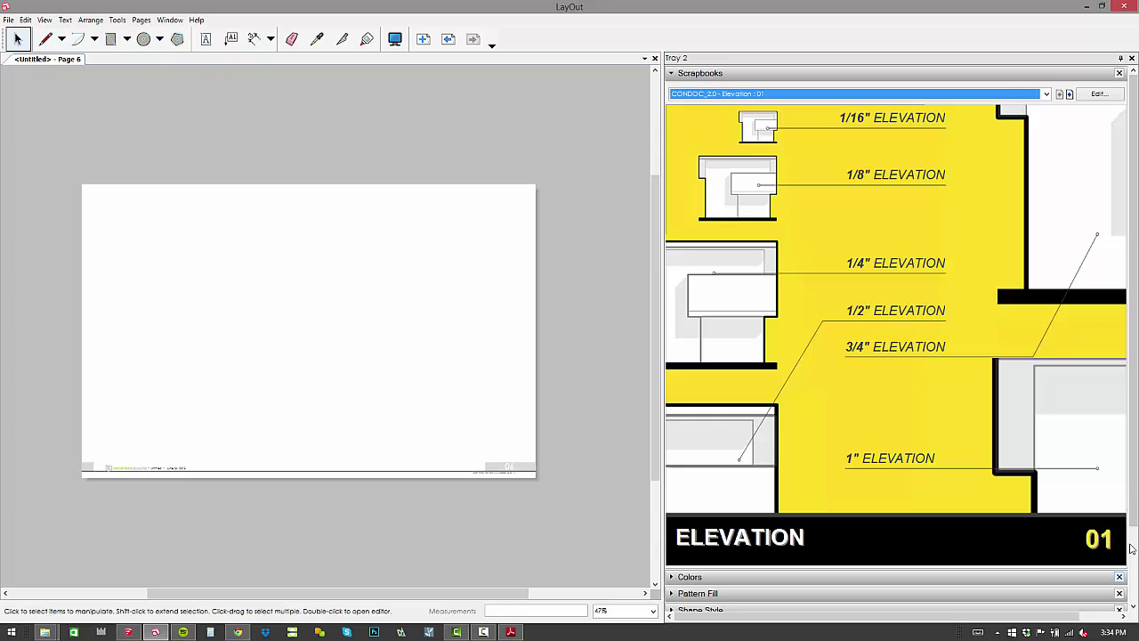
{"action": "key", "text": "alt+Tab"}
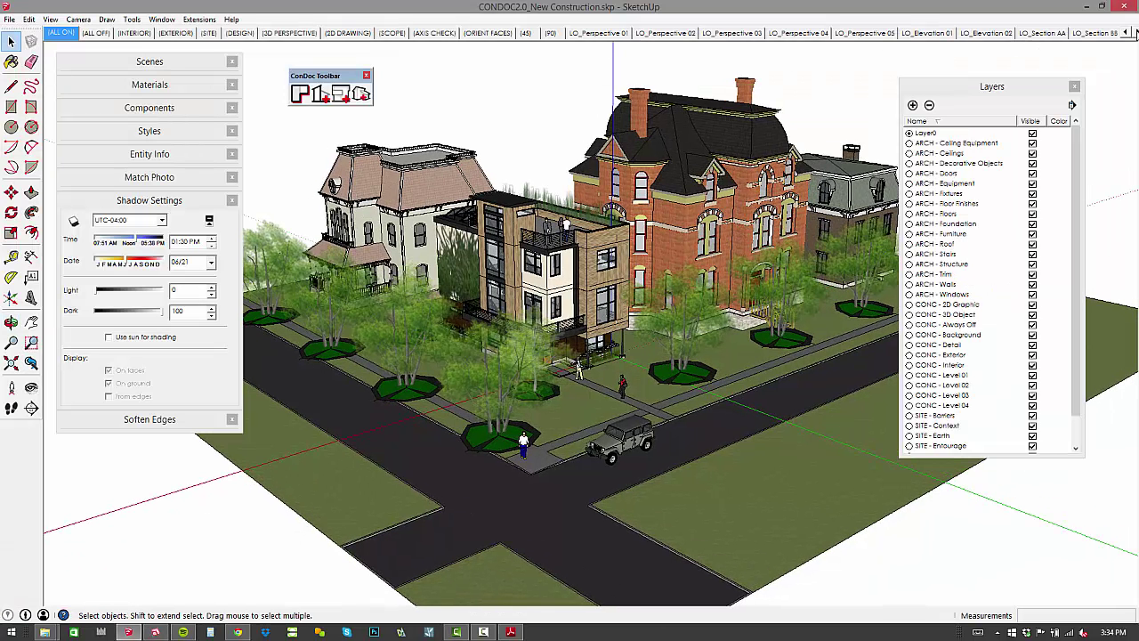
Check the LO_Elevation 01, LO_Elevation 02, LO_Section AA and LO_Section BB scenes.
{"action": "left_click", "coordinate": [1136, 33]}
{"action": "left_click", "coordinate": [1135, 33]}
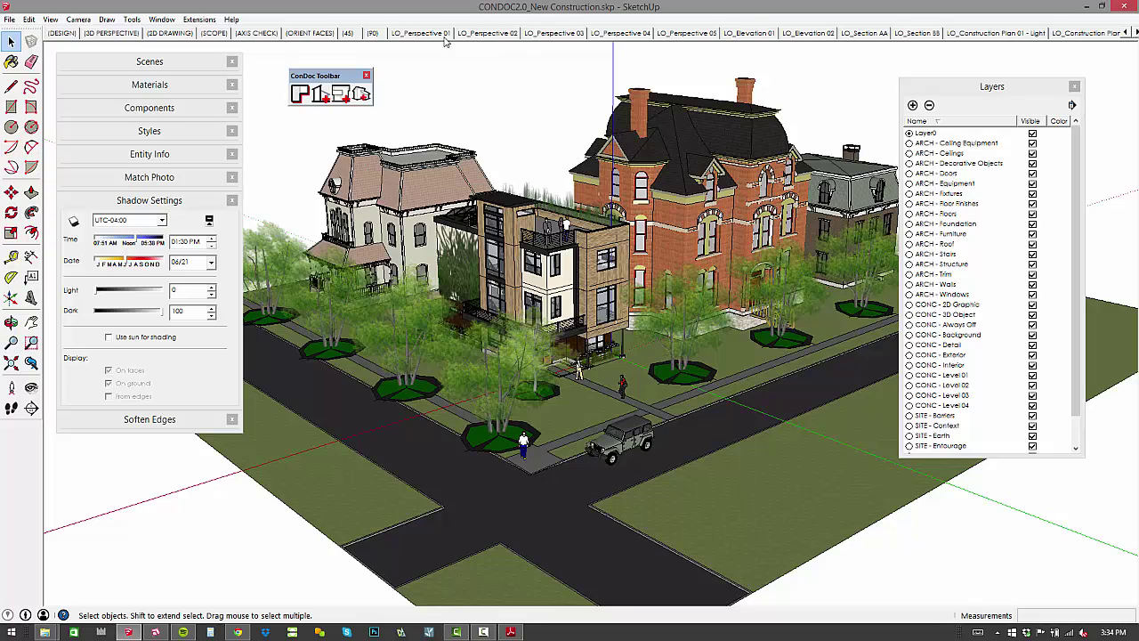
{"action": "left_click", "coordinate": [759, 36]}
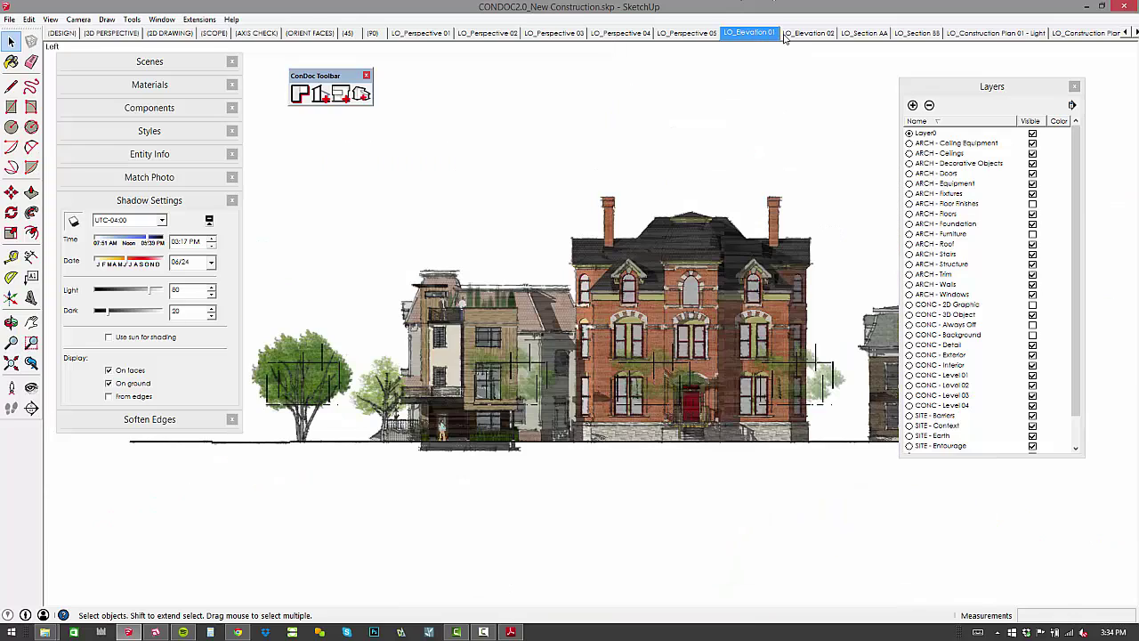
{"action": "left_click", "coordinate": [807, 36]}
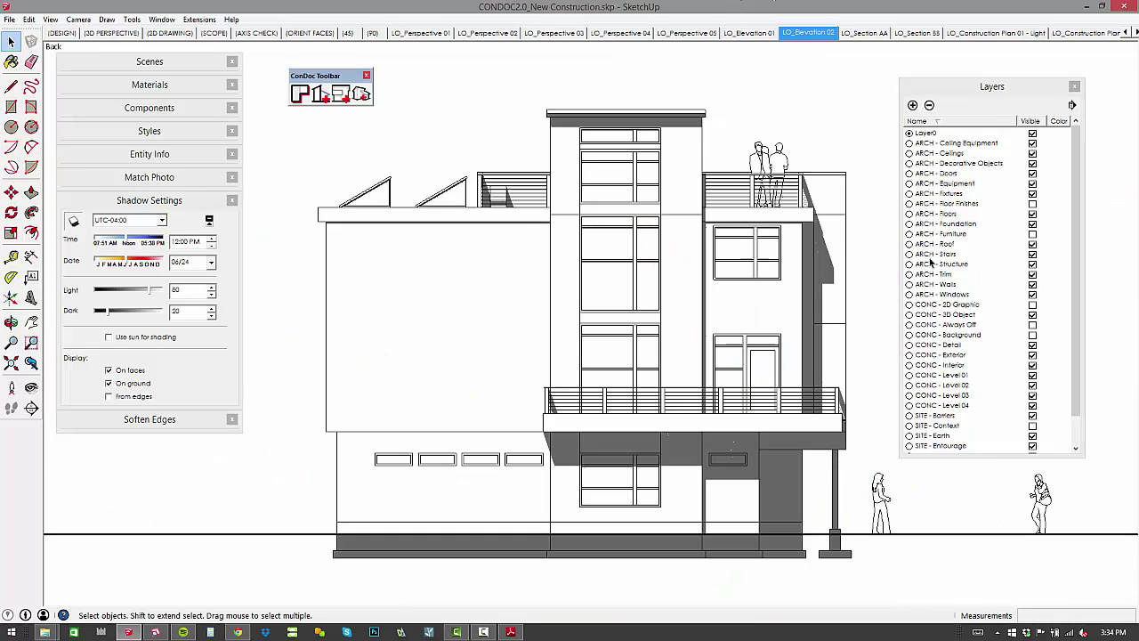
{"action": "left_click", "coordinate": [871, 36]}
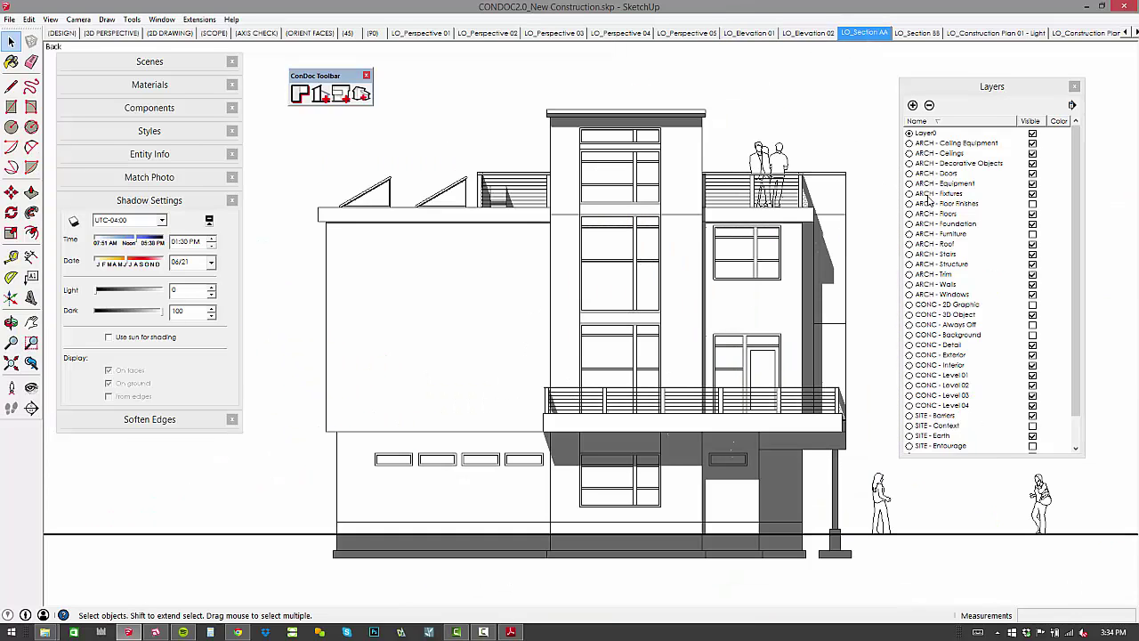
{"action": "left_click", "coordinate": [918, 34]}
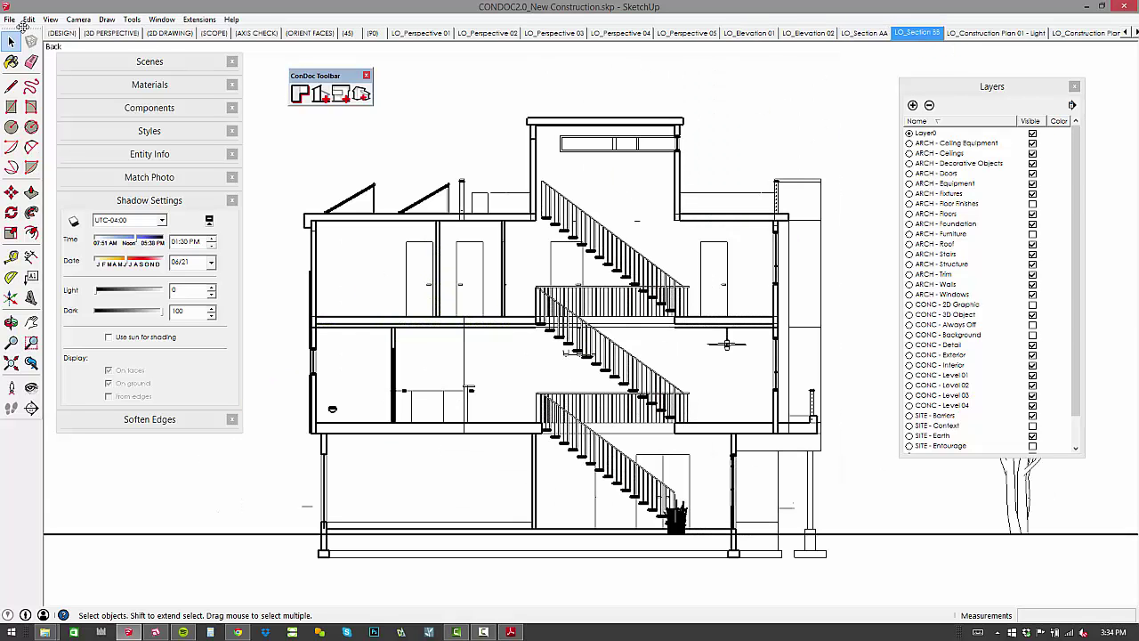
Save over CONDOC2.0_New Construction.skp, replacing the file, and return to LayOut.
{"action": "left_click", "coordinate": [10, 18]}
{"action": "left_click", "coordinate": [40, 76]}
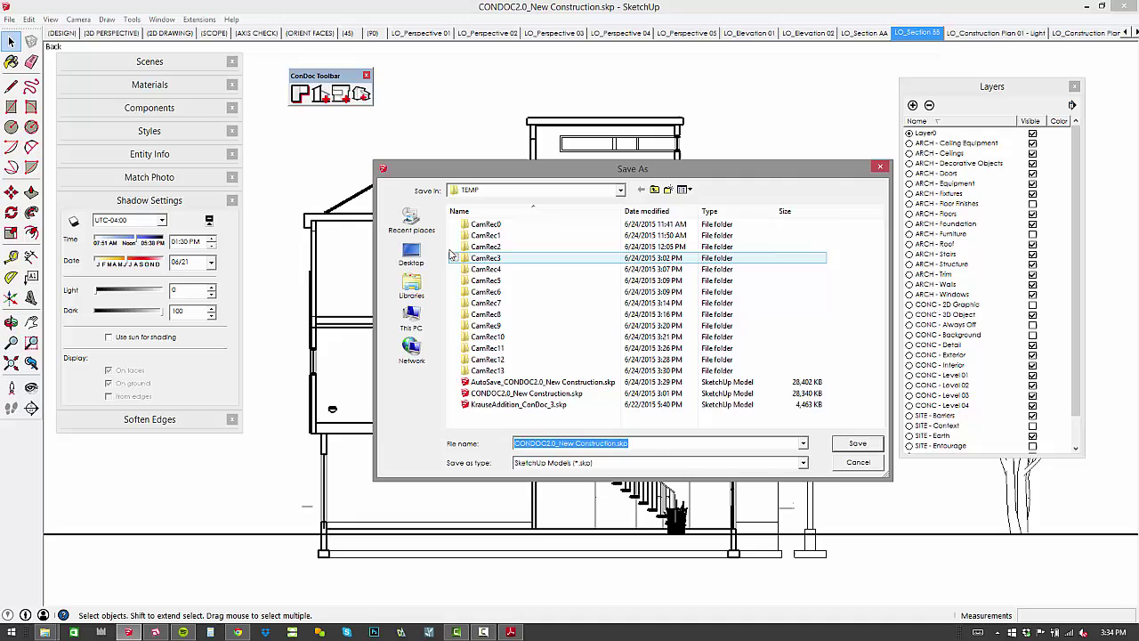
{"action": "left_click", "coordinate": [869, 444]}
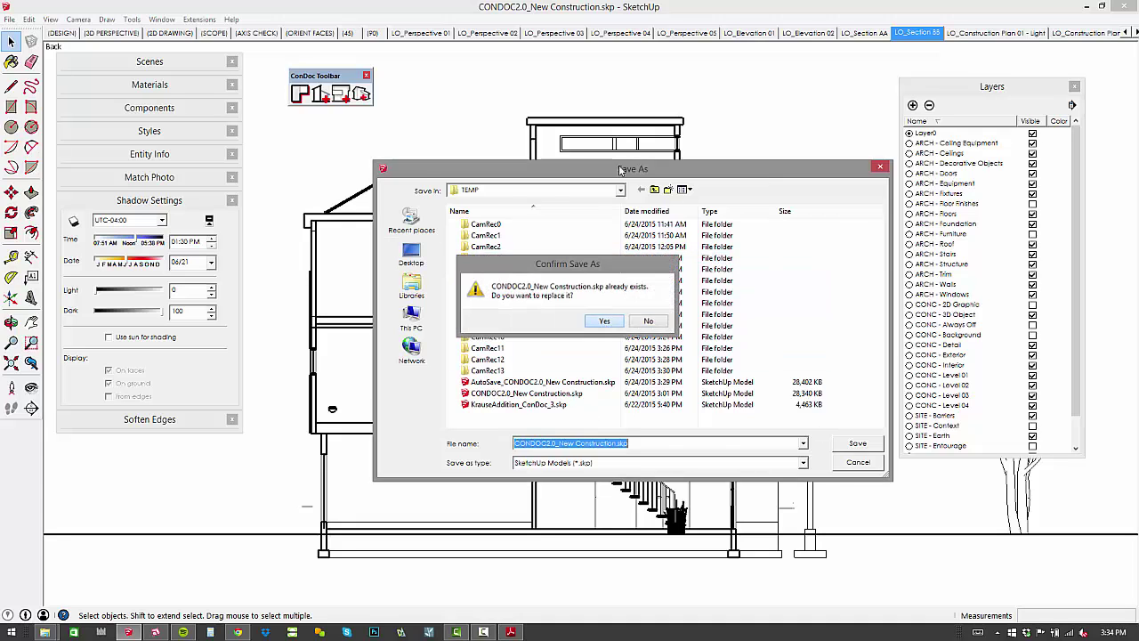
{"action": "key", "text": "Return"}
{"action": "key", "text": "alt+Tab"}
{"action": "key", "text": "Tab"}
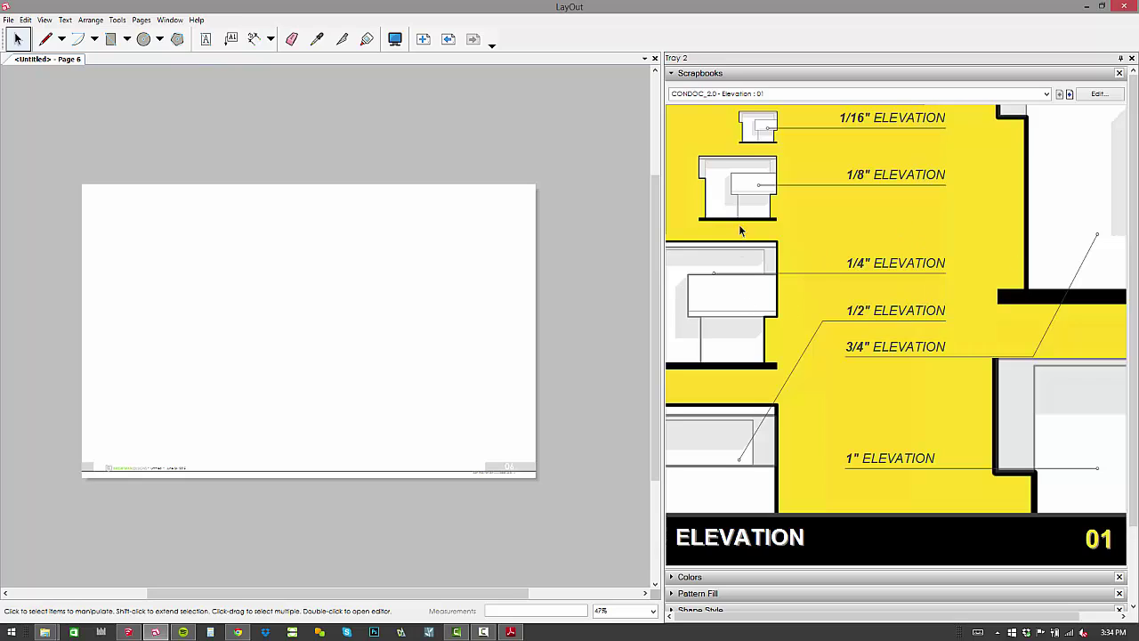
Place a small Elevation 01 and the 1/4" Elevation 02, at upper right, on Page 6.
{"action": "left_click", "coordinate": [154, 331]}
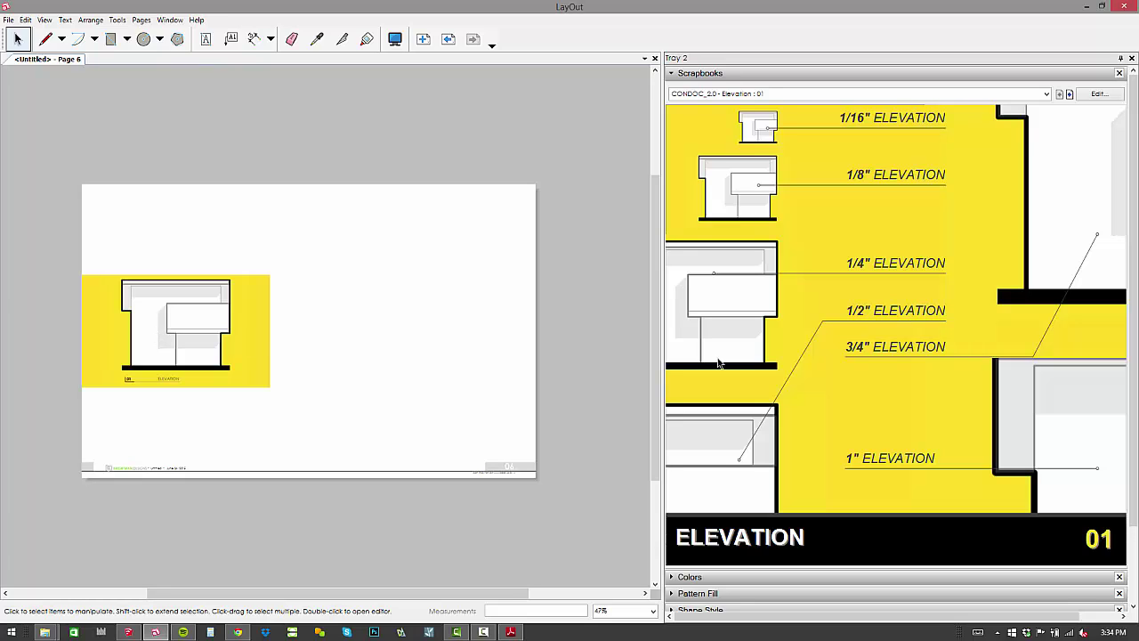
{"action": "left_click", "coordinate": [1070, 93]}
{"action": "left_click", "coordinate": [739, 323]}
{"action": "left_click", "coordinate": [331, 310]}
{"action": "left_click_drag", "start_coordinate": [330, 311], "coordinate": [437, 308]}
Add Page 7 and switch the scrapbook to CONDOC_2.0 - Section, showing Section AA.
{"action": "left_click", "coordinate": [425, 44]}
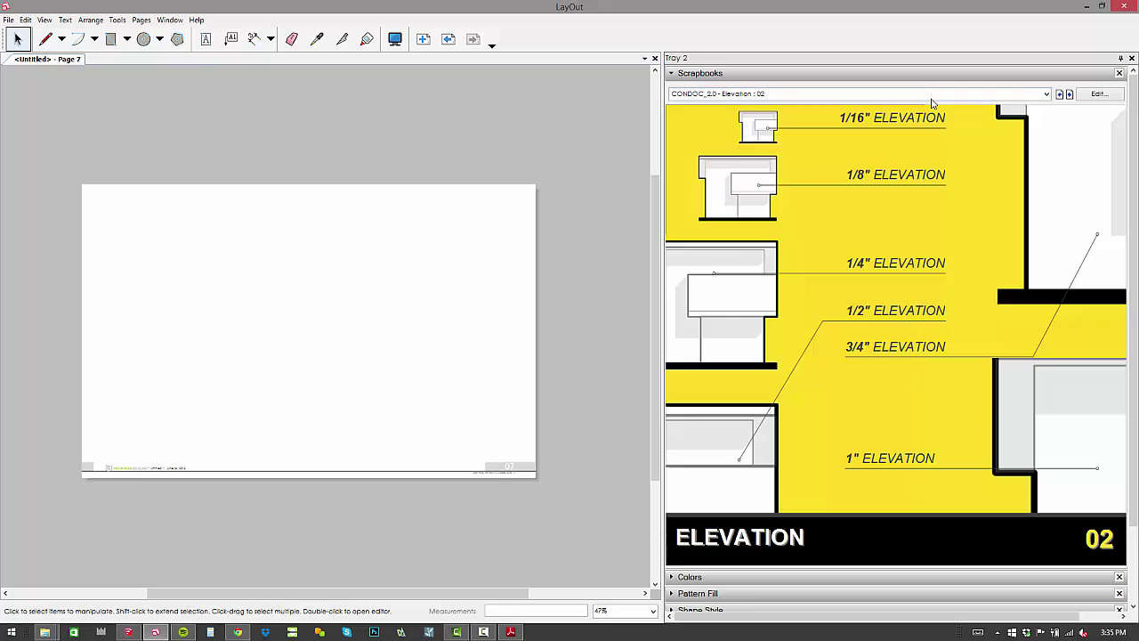
{"action": "left_click", "coordinate": [933, 94]}
{"action": "left_click", "coordinate": [869, 398]}
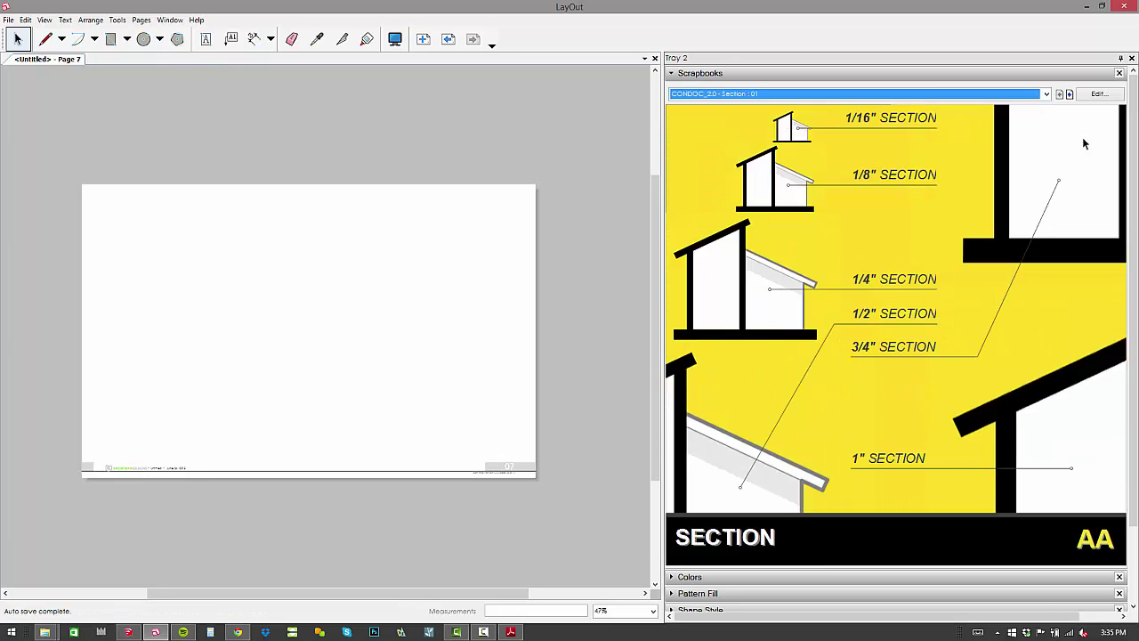
{"action": "left_click", "coordinate": [1071, 93]}
{"action": "left_click", "coordinate": [1070, 94]}
{"action": "left_click", "coordinate": [1071, 93]}
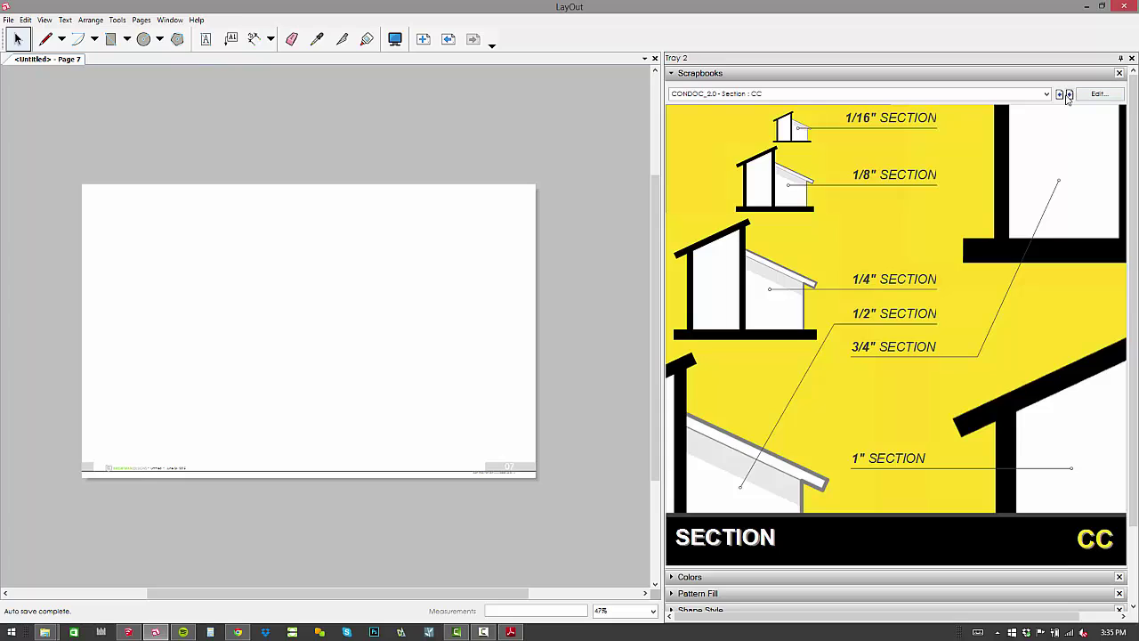
{"action": "left_click", "coordinate": [1062, 93]}
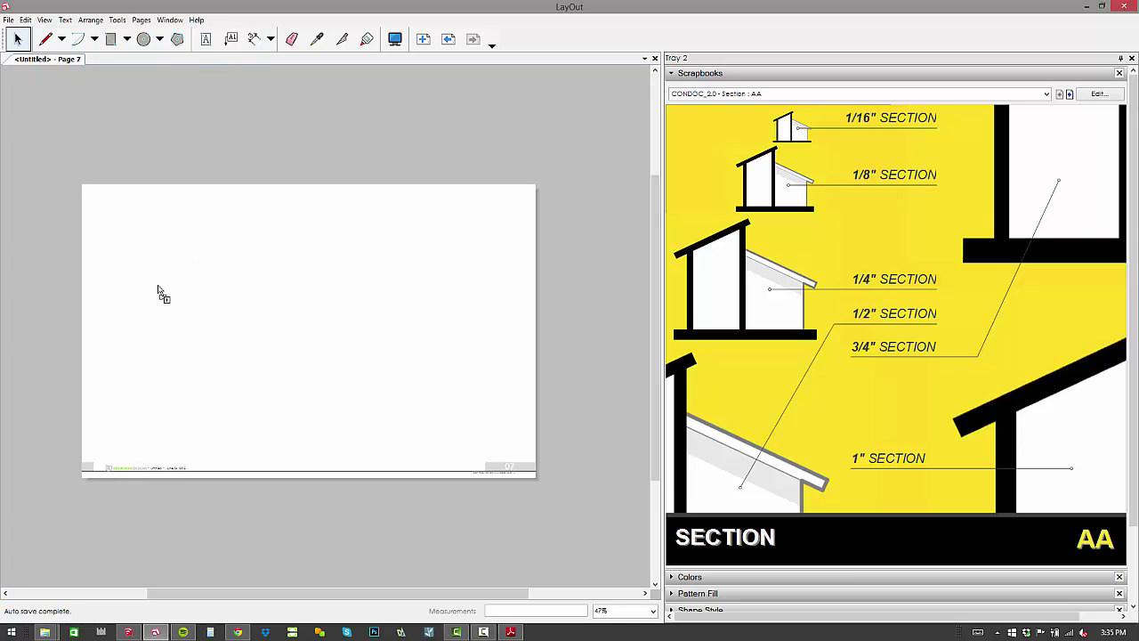
Place Section AA on the left and the 1/8" Section BB beside it.
{"action": "left_click_drag", "start_coordinate": [158, 290], "coordinate": [157, 290]}
{"action": "left_click", "coordinate": [1069, 94]}
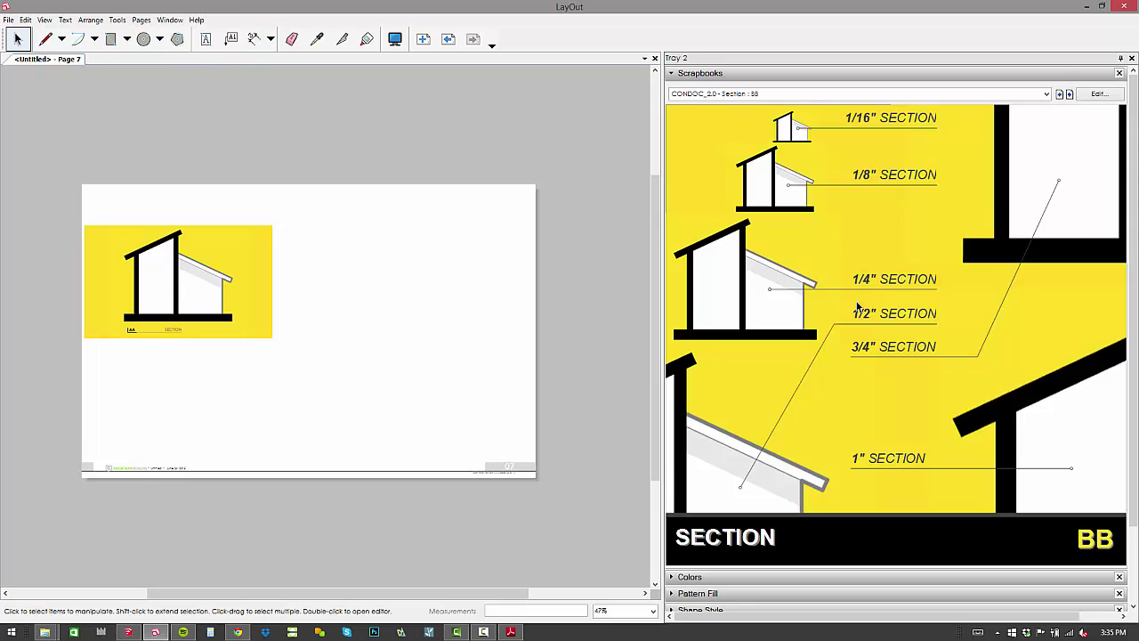
{"action": "left_click_drag", "start_coordinate": [776, 198], "coordinate": [411, 290]}
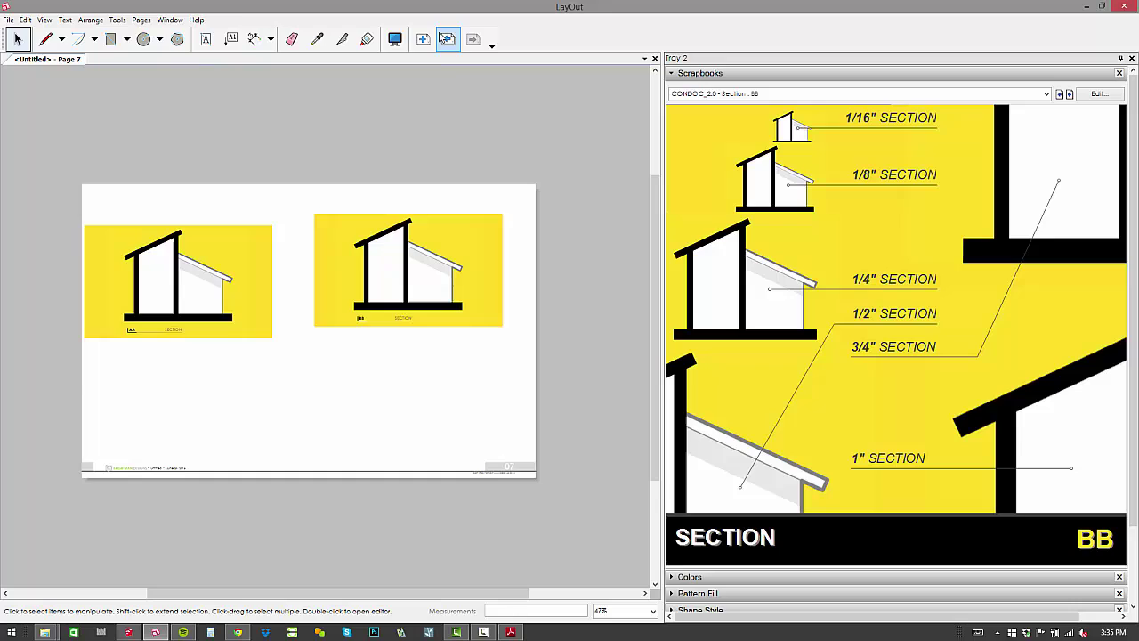
Page back through the document to Page 2 and its Level FN foundation plan.
{"action": "left_click", "coordinate": [449, 39]}
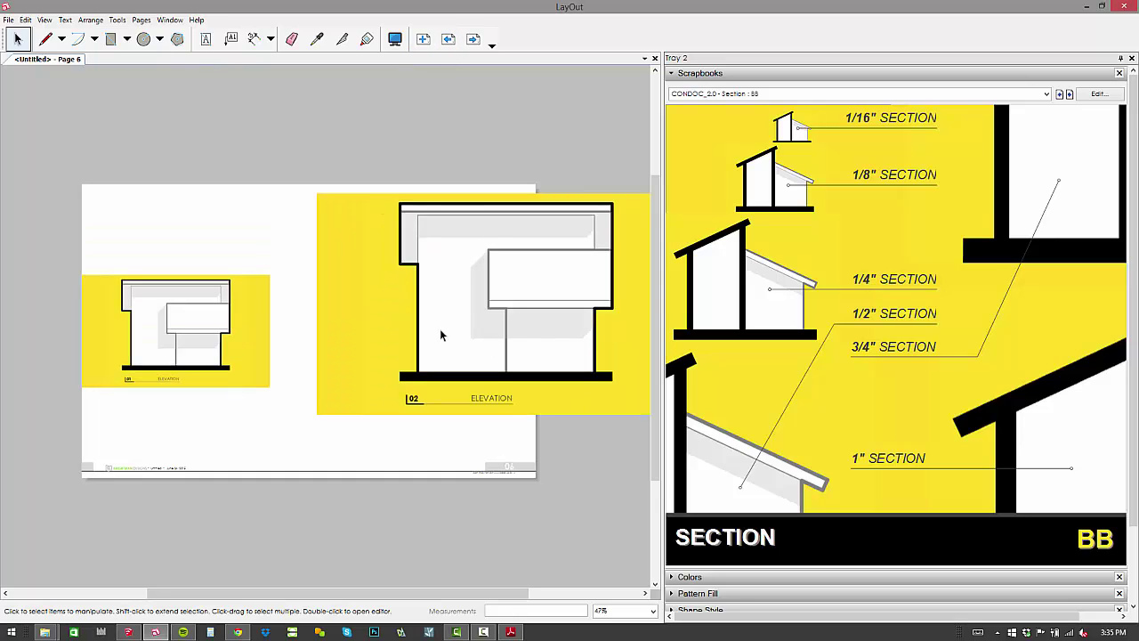
{"action": "left_click", "coordinate": [449, 39]}
{"action": "left_click", "coordinate": [447, 39]}
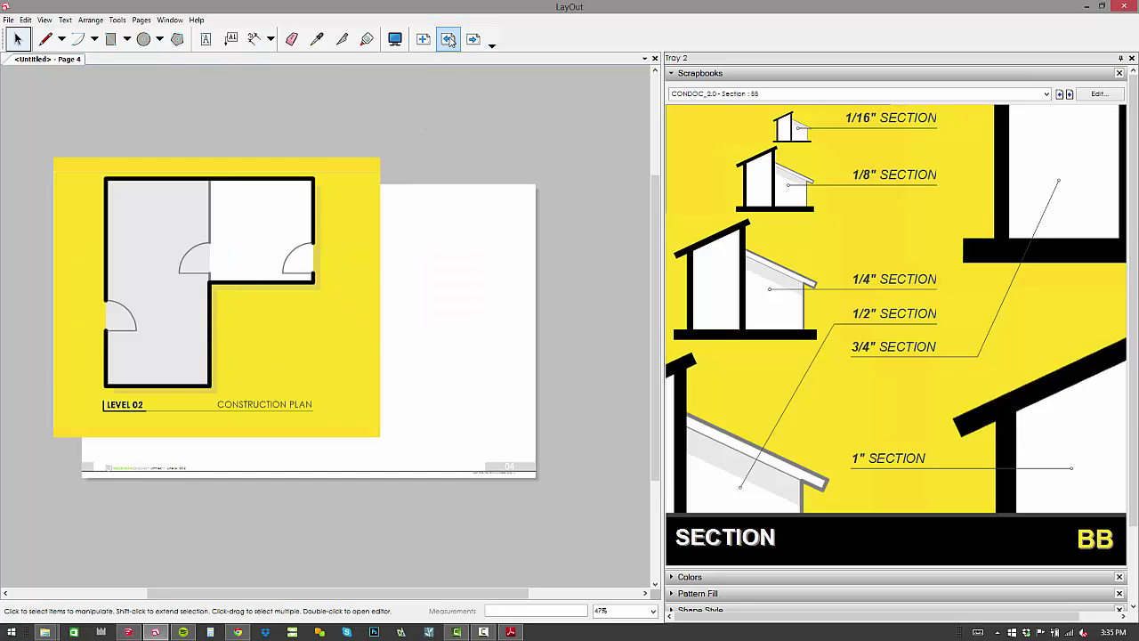
{"action": "left_click", "coordinate": [449, 39]}
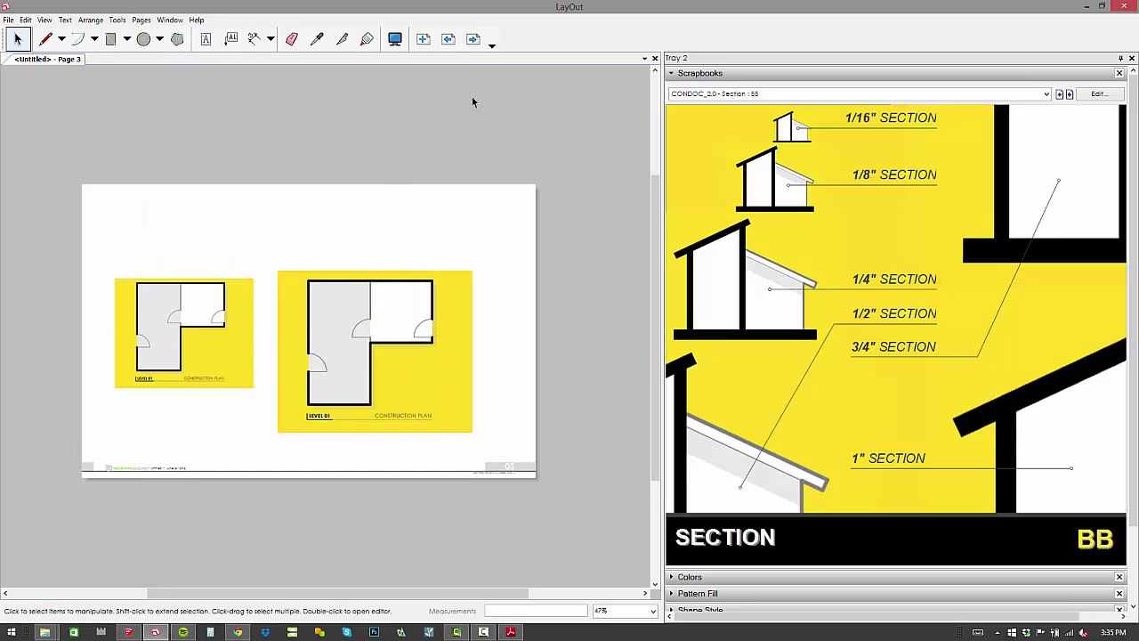
{"action": "left_click", "coordinate": [448, 39]}
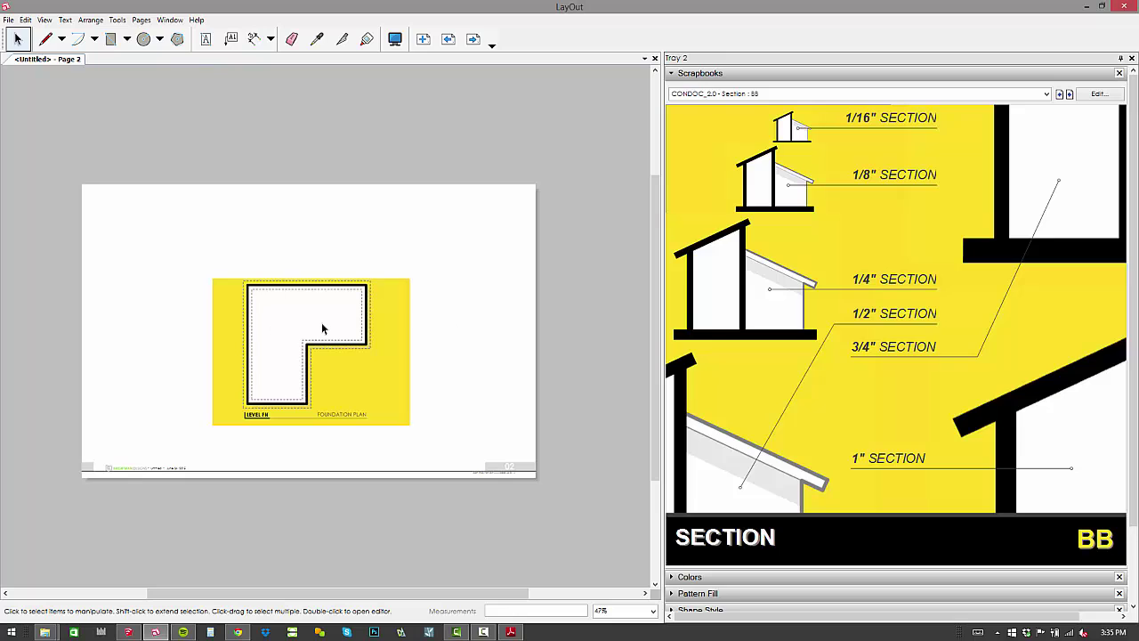
Switch the scrapbook to CONDOC_2.0 - Construction Plan to show its Level 01 callouts.
{"action": "left_click", "coordinate": [741, 93]}
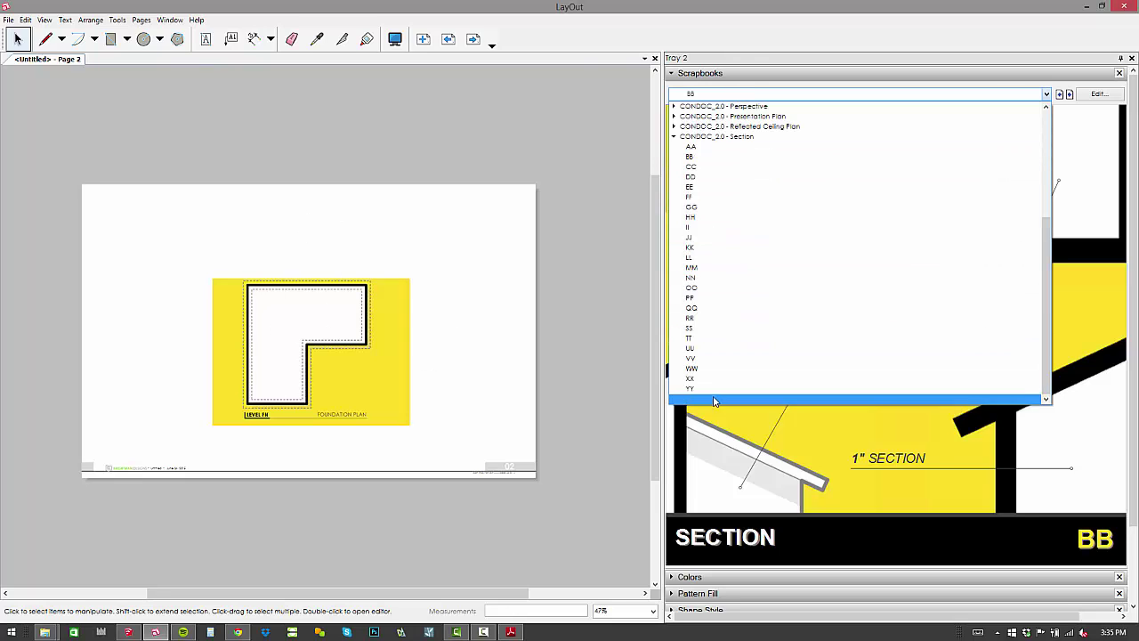
{"action": "scroll", "coordinate": [738, 361], "scroll_direction": "up", "scroll_amount": 6}
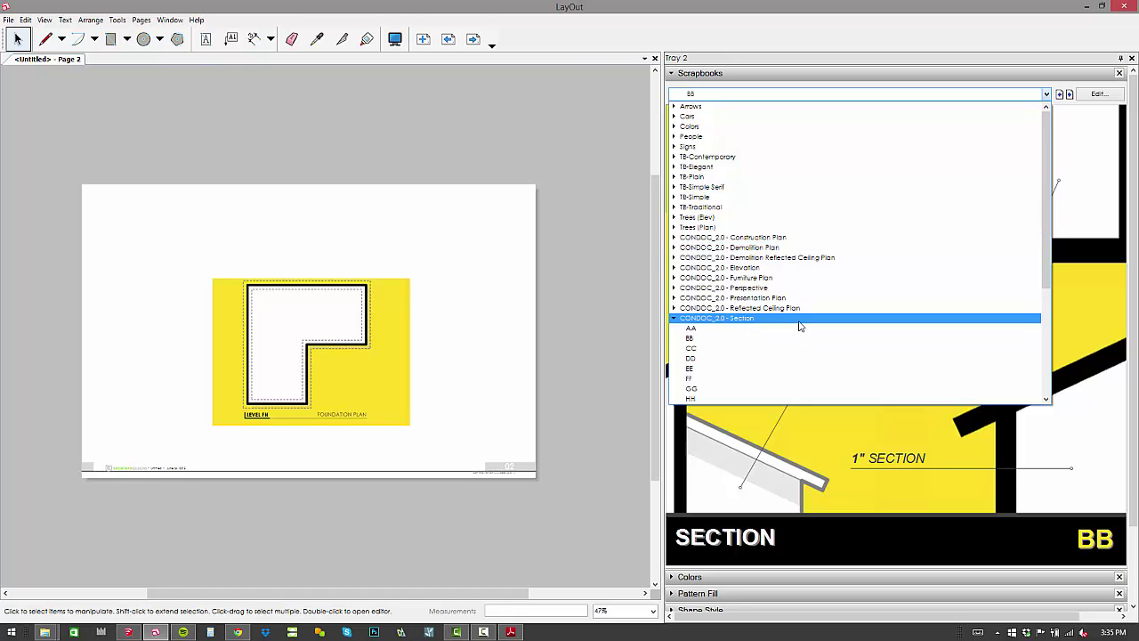
{"action": "scroll", "coordinate": [806, 322], "scroll_direction": "down", "scroll_amount": 6}
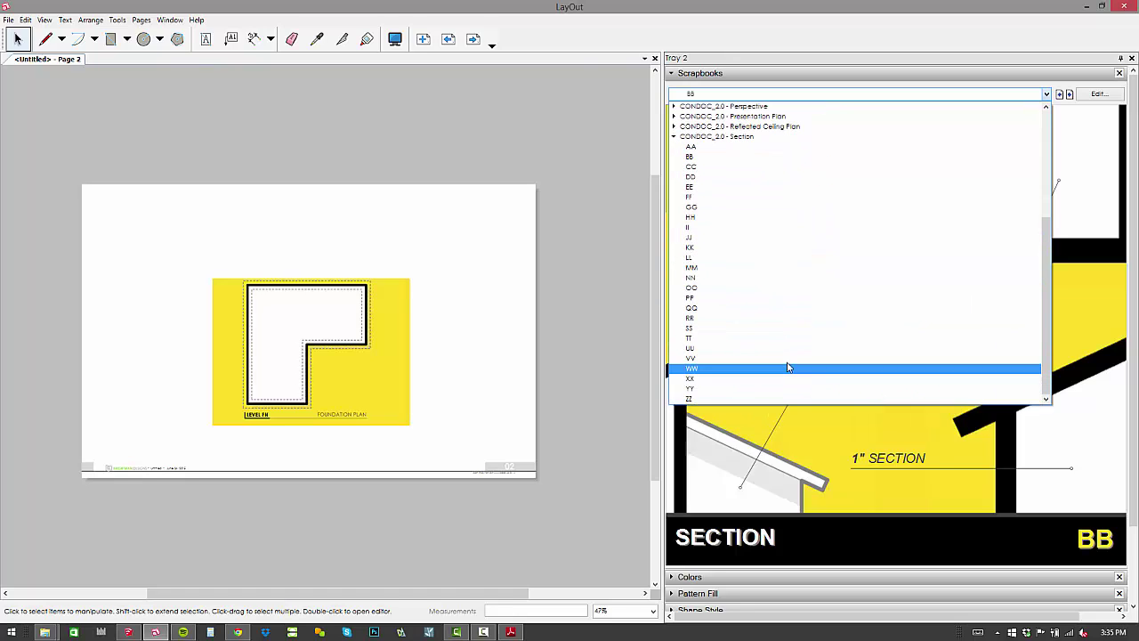
{"action": "scroll", "coordinate": [794, 361], "scroll_direction": "up", "scroll_amount": 6}
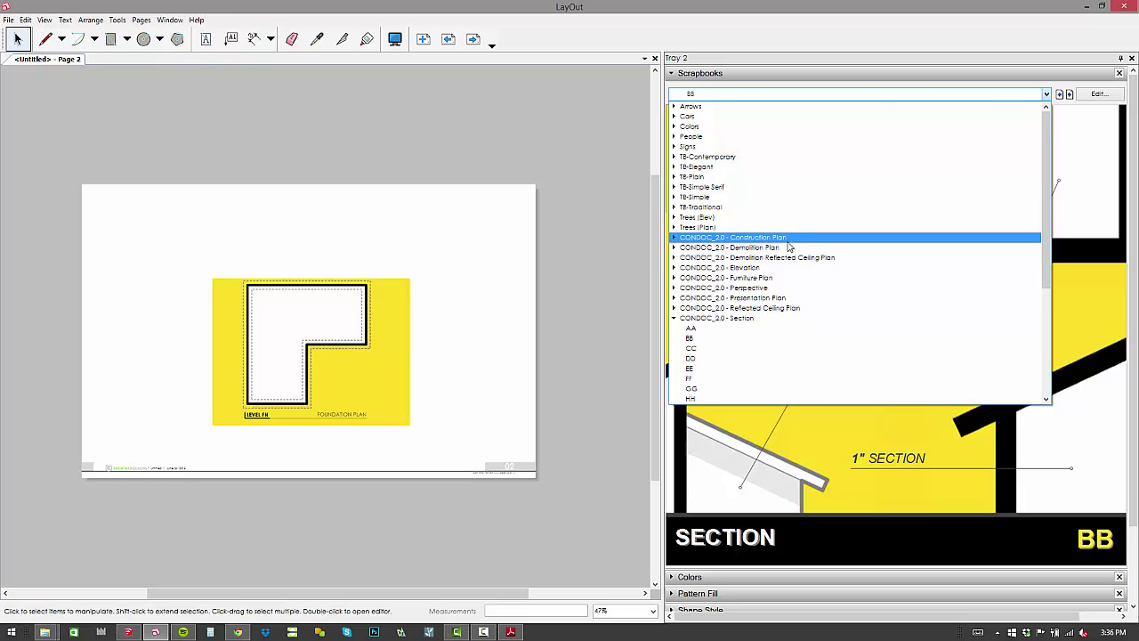
{"action": "left_click", "coordinate": [789, 238]}
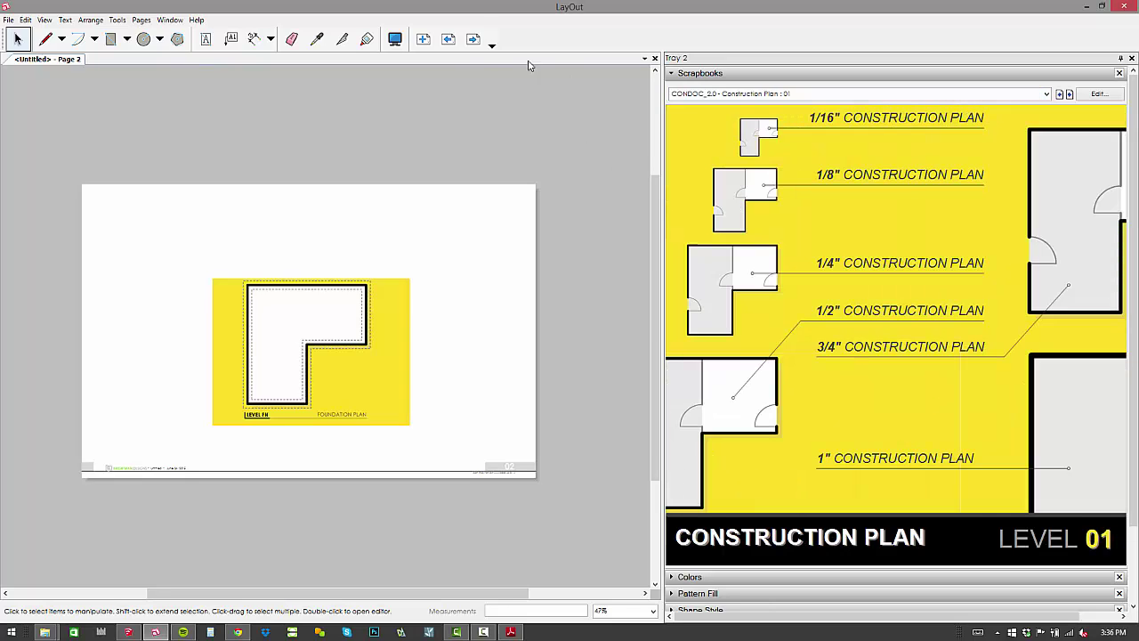
Advance to Page 7 and add a new blank Page 8.
{"action": "left_click", "coordinate": [472, 40]}
{"action": "left_click", "coordinate": [472, 40]}
{"action": "left_click", "coordinate": [472, 40]}
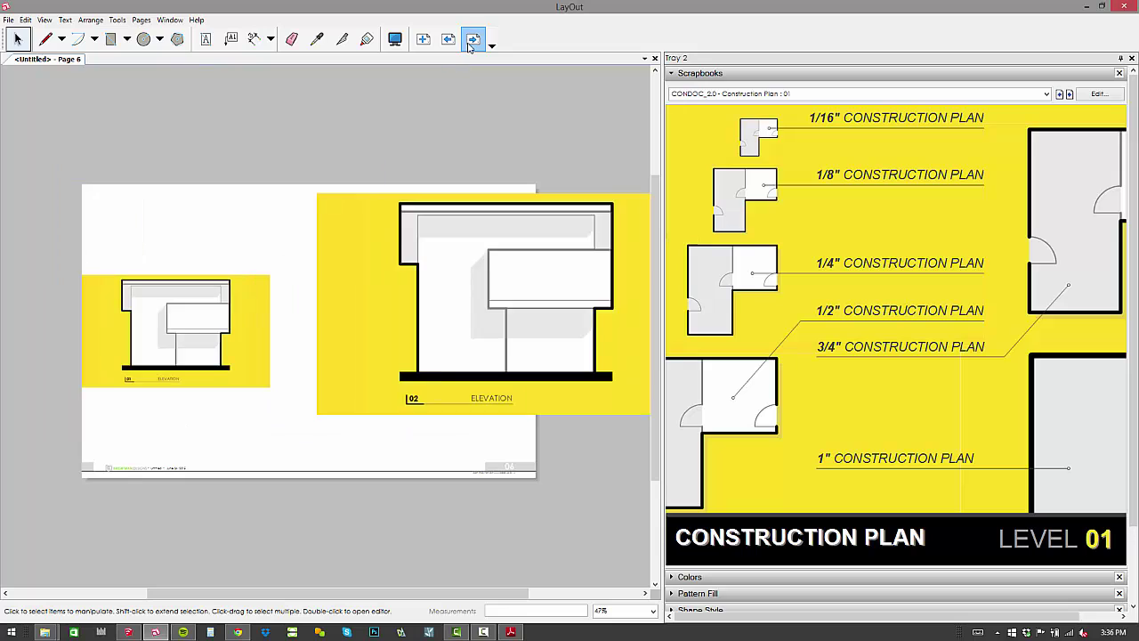
{"action": "left_click", "coordinate": [472, 40]}
{"action": "left_click", "coordinate": [472, 40]}
{"action": "left_click", "coordinate": [423, 39]}
Place the 1/4" Level RF roof plan from the Construction Plan RF scrapbook on Page 8.
{"action": "left_click", "coordinate": [931, 94]}
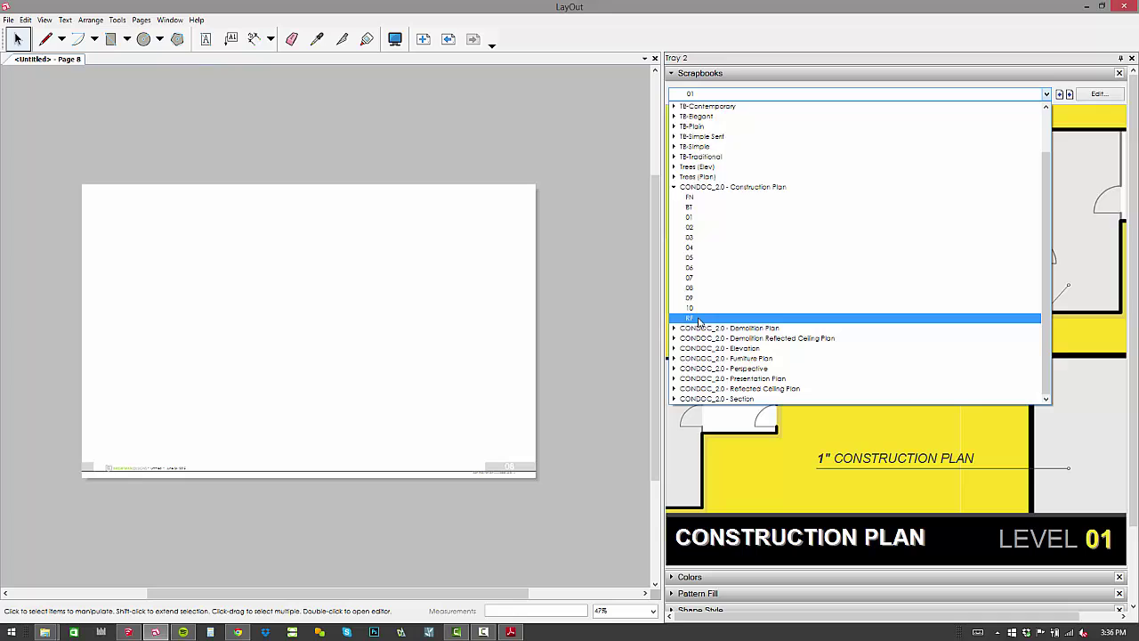
{"action": "left_click", "coordinate": [698, 319]}
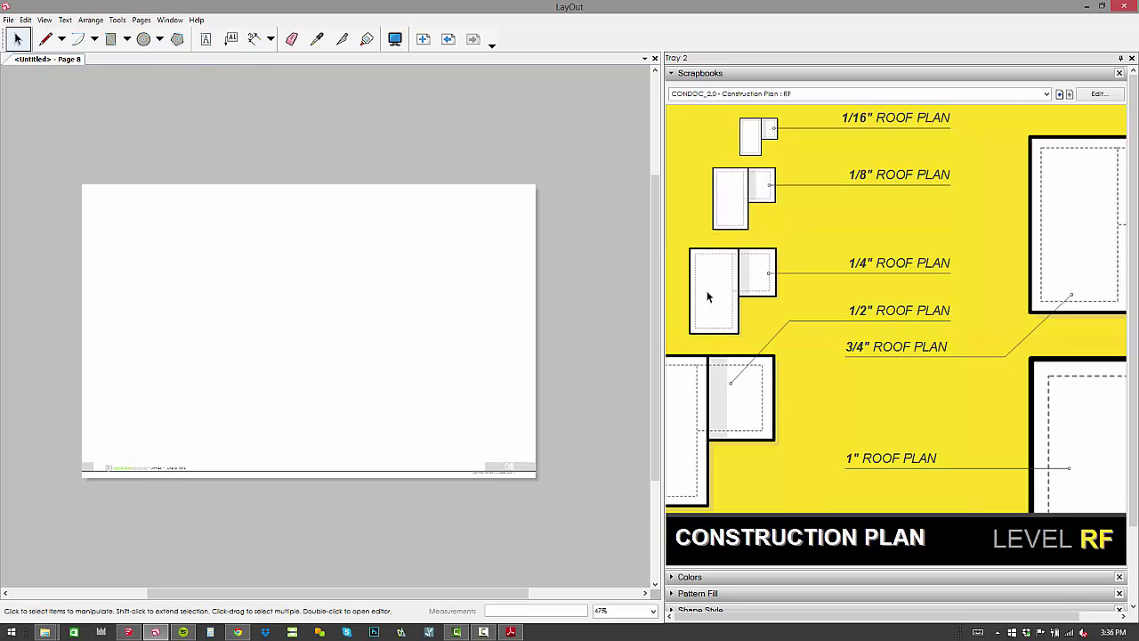
{"action": "left_click_drag", "start_coordinate": [736, 262], "coordinate": [312, 315]}
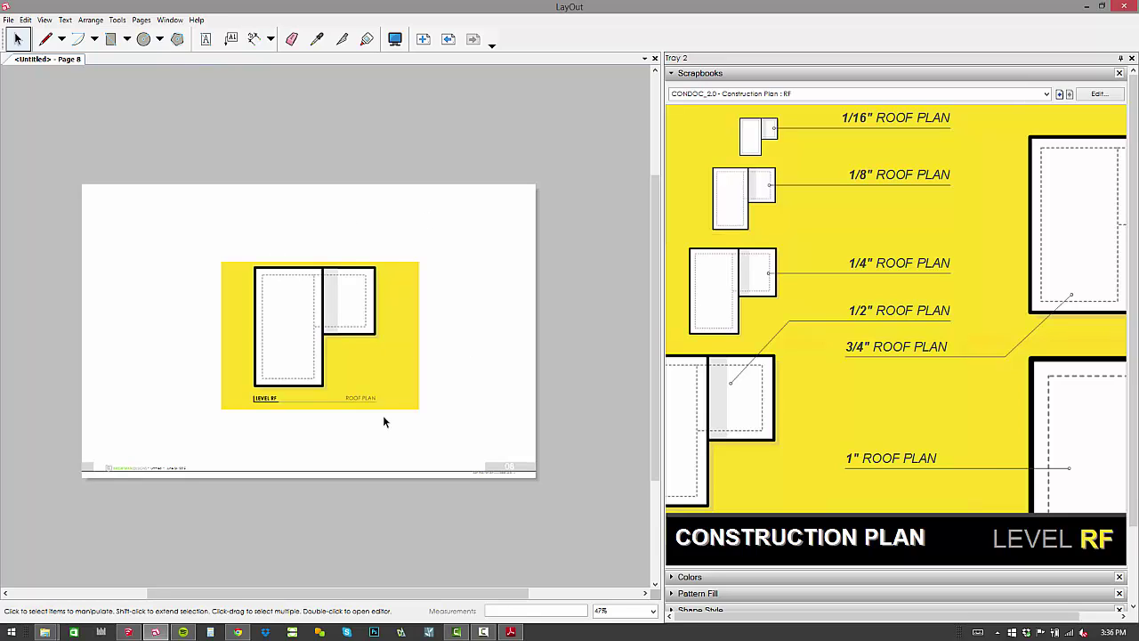
Page back from Page 8 to Page 1 with its four Perspective viewports.
{"action": "left_click", "coordinate": [448, 39]}
{"action": "left_click", "coordinate": [449, 39]}
{"action": "left_click", "coordinate": [449, 39]}
{"action": "left_click", "coordinate": [448, 40]}
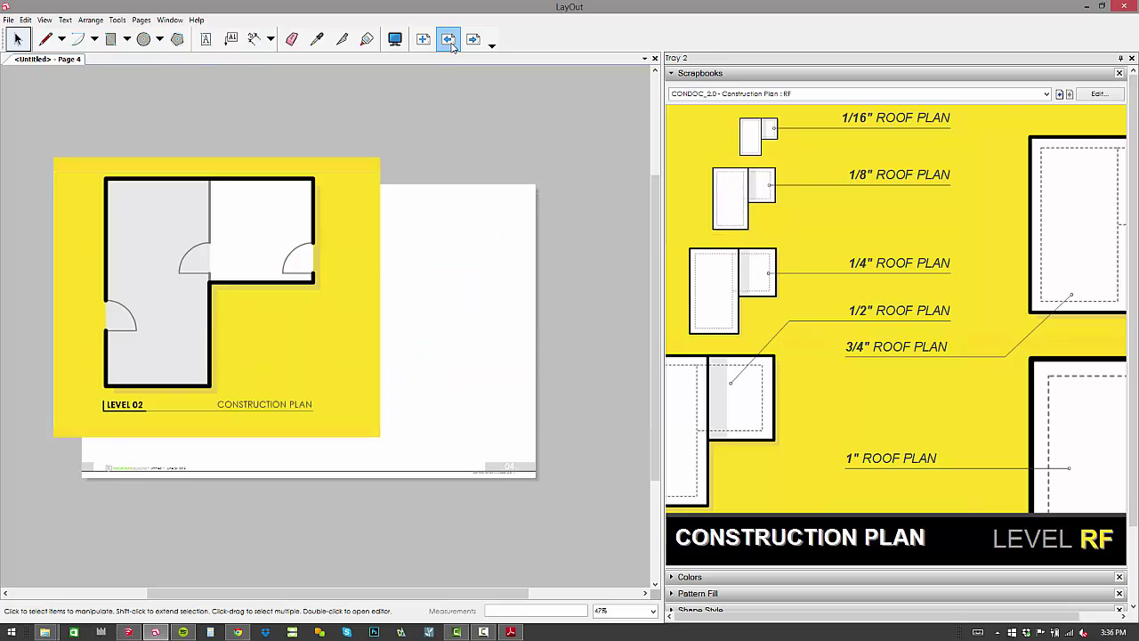
{"action": "left_click", "coordinate": [448, 39]}
{"action": "left_click", "coordinate": [449, 39]}
{"action": "left_click", "coordinate": [448, 39]}
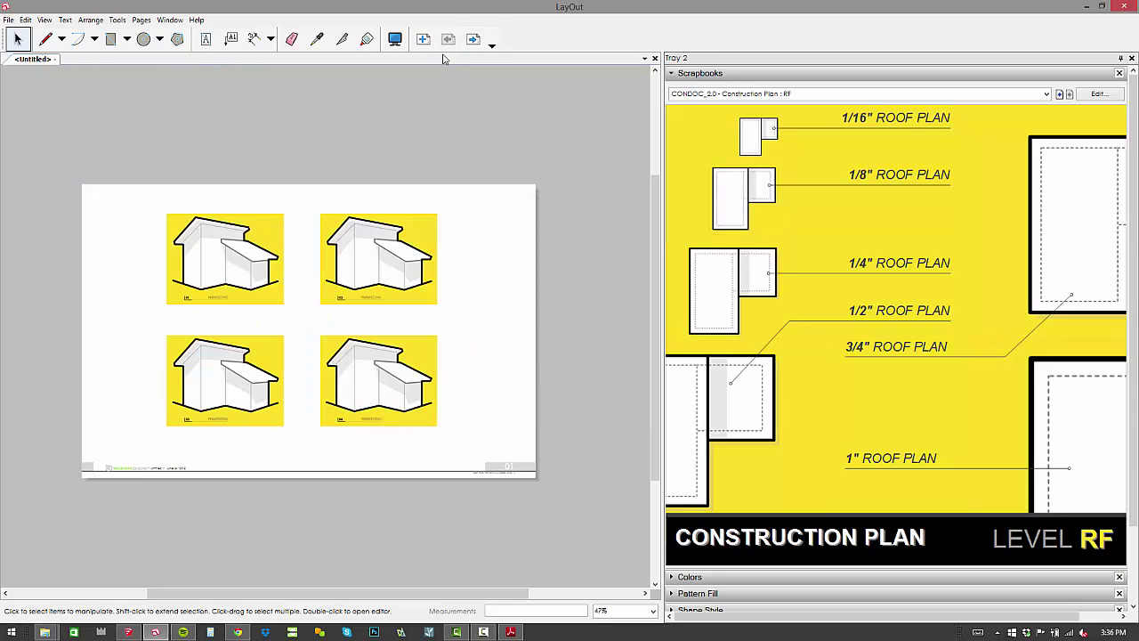